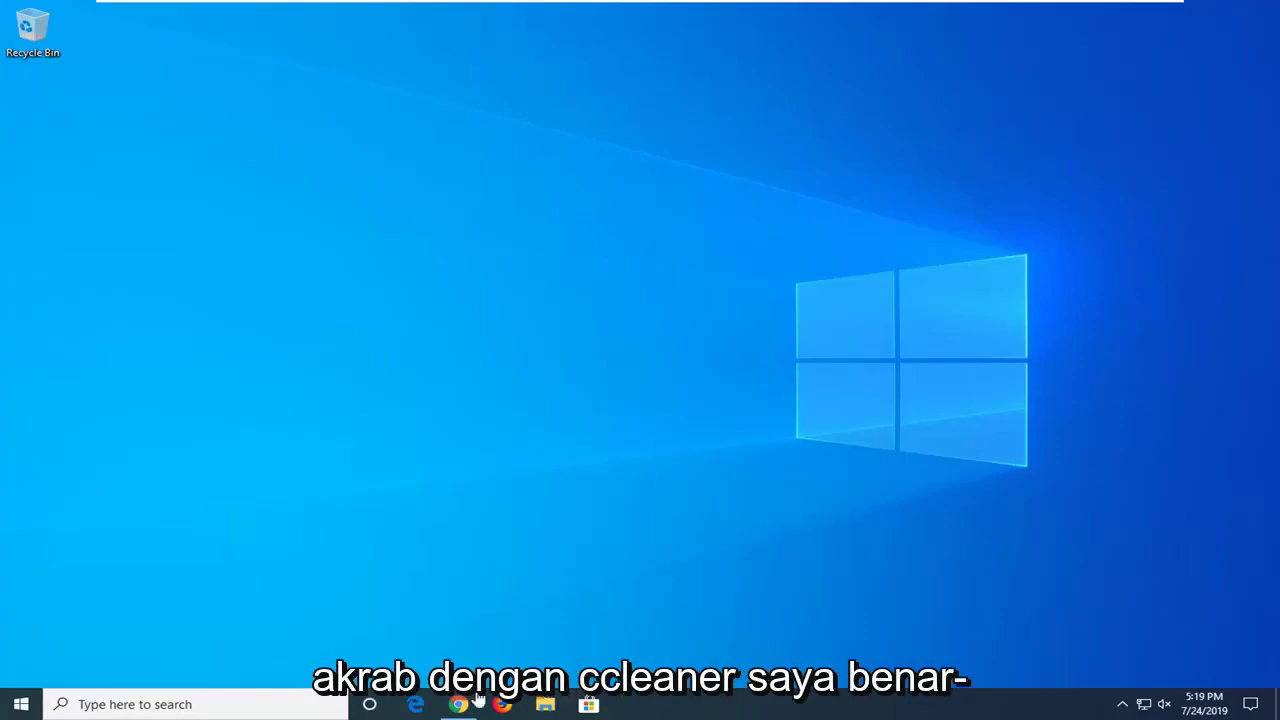
Step: Search Windows for "ccleaner" and open the CCleaner app
{"action": "left_click", "coordinate": [22, 704]}
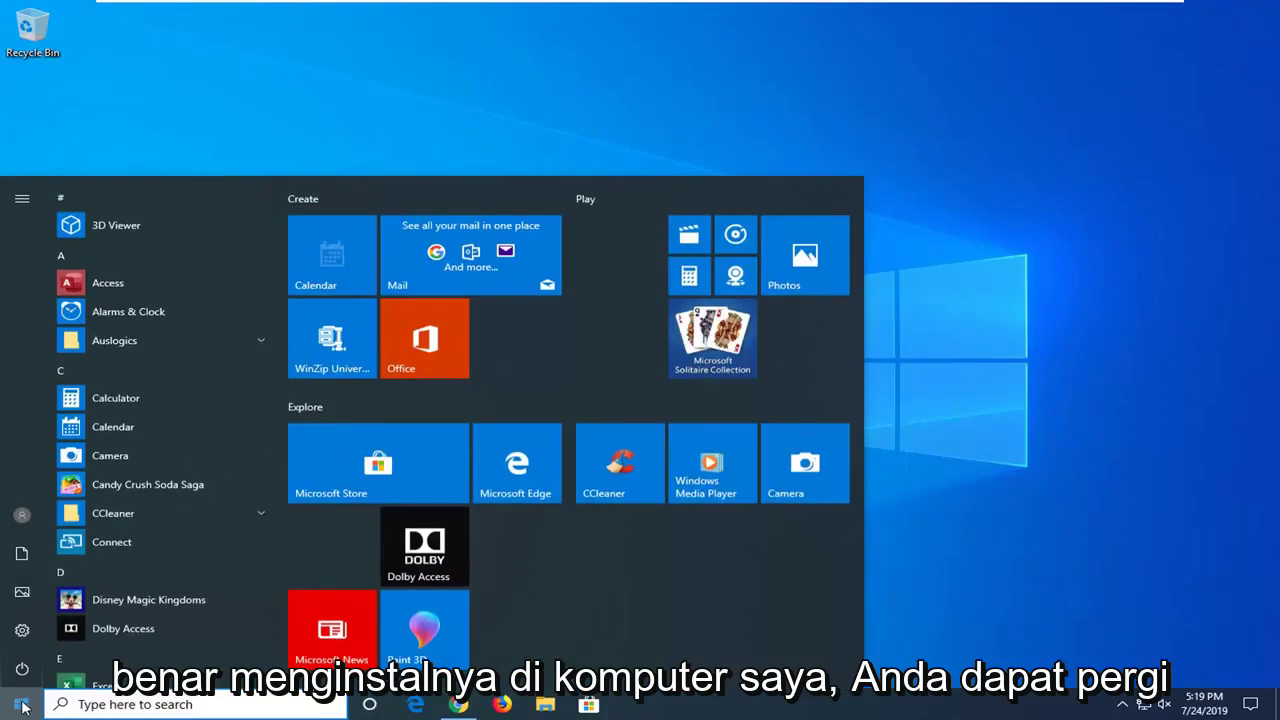
{"action": "type", "text": "cclea"}
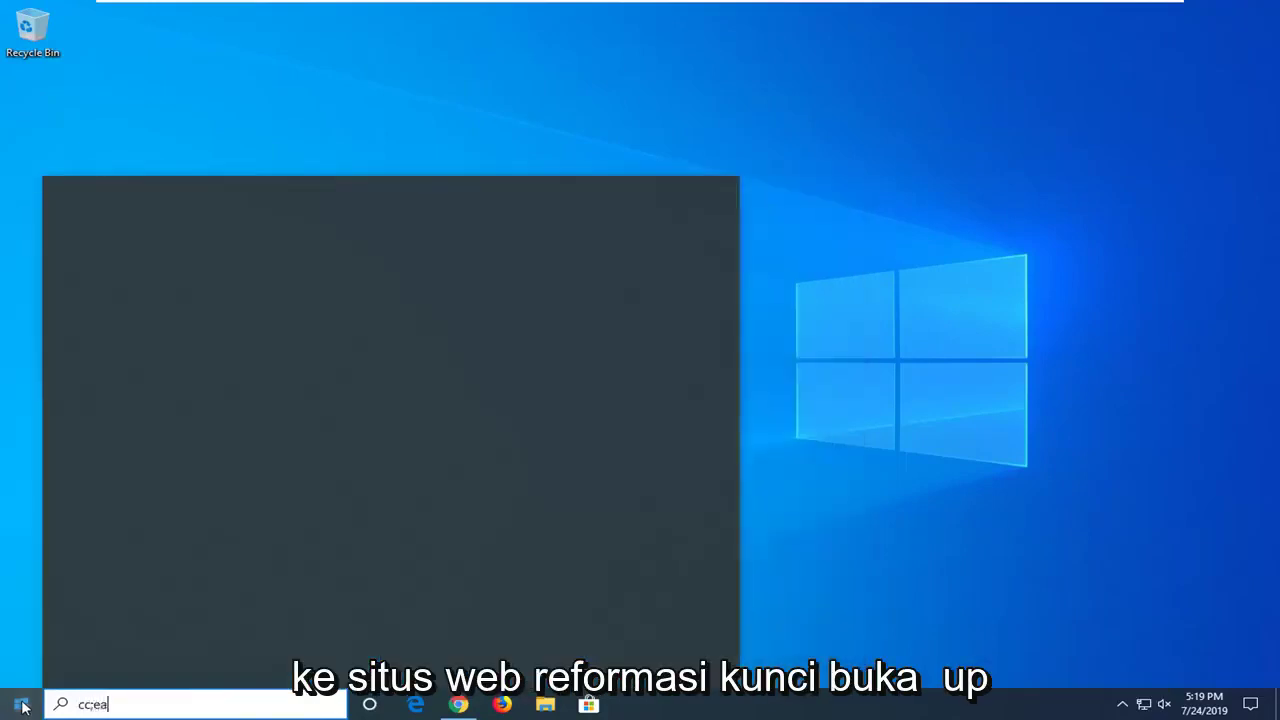
{"action": "key", "text": "BackSpace"}
{"action": "key", "text": "BackSpace"}
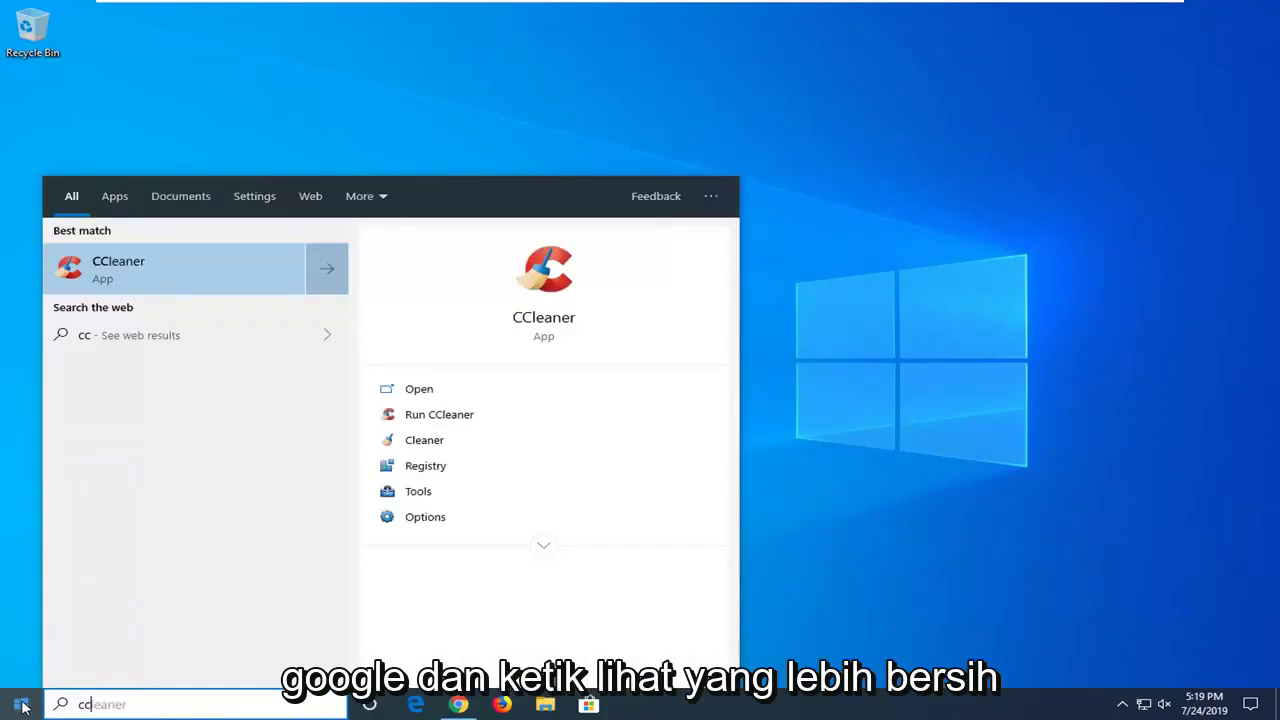
{"action": "type", "text": "leaner"}
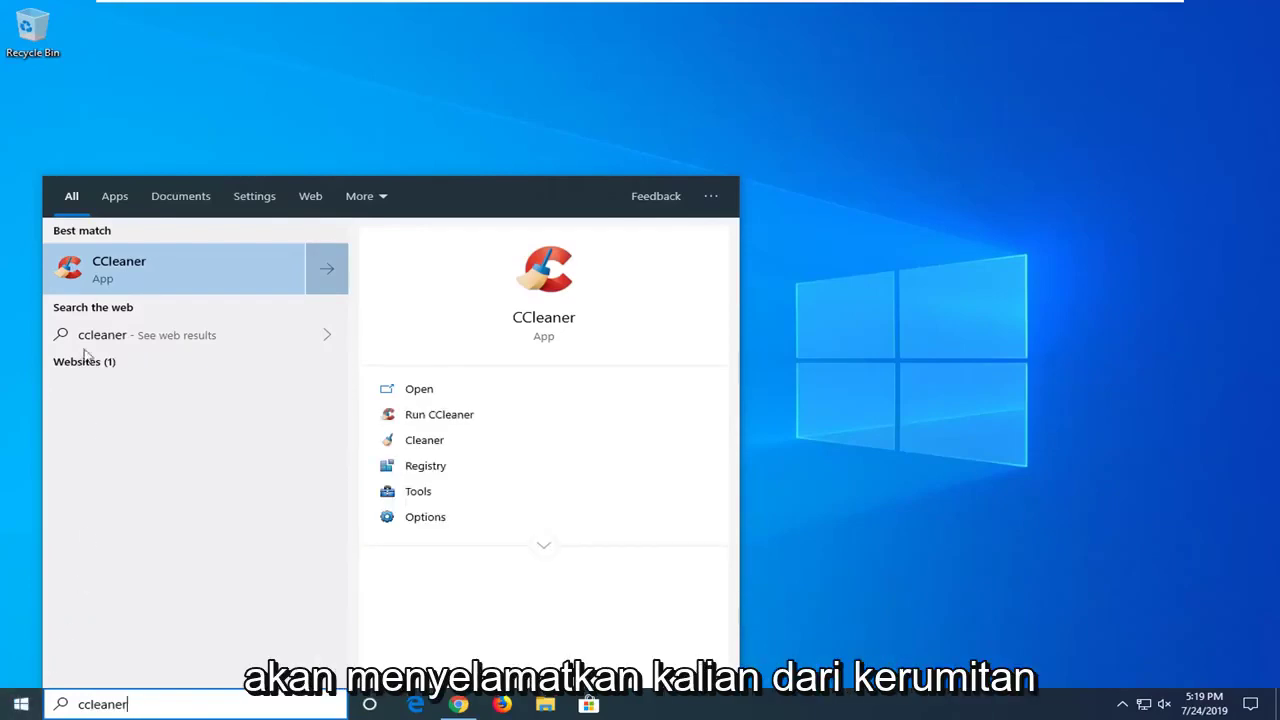
{"action": "left_click", "coordinate": [139, 271]}
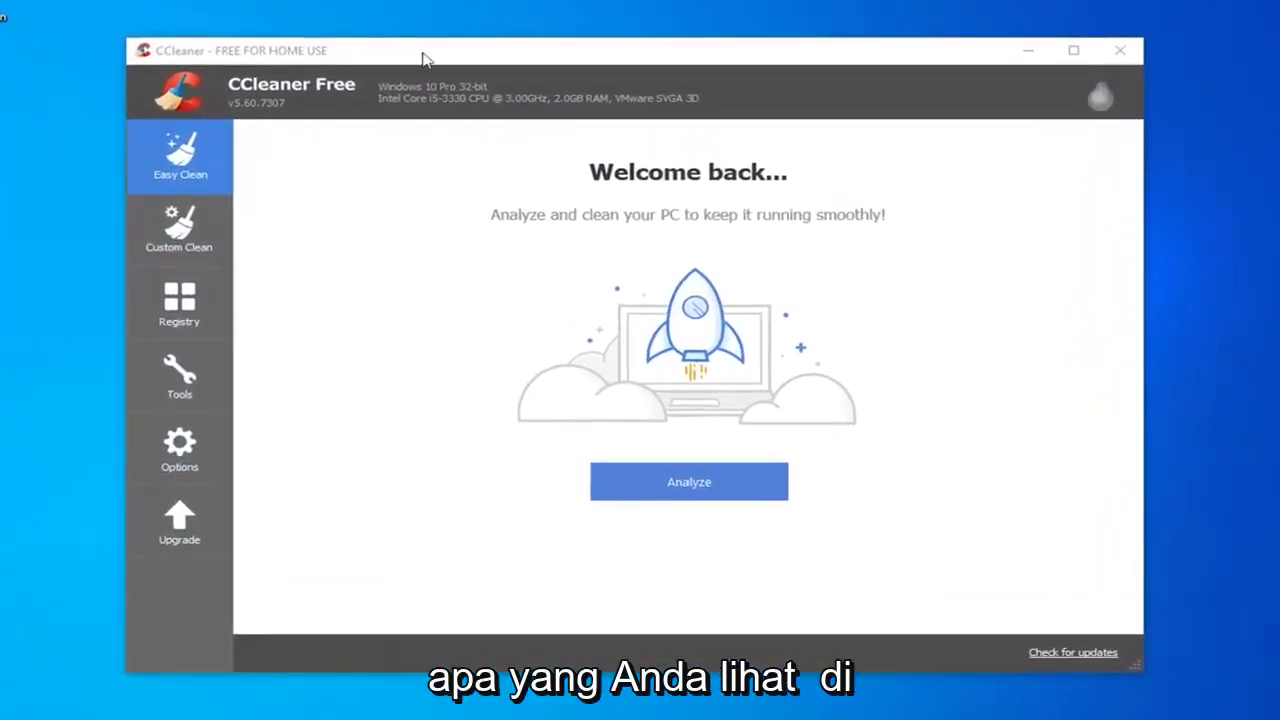
{"action": "mouse_move", "coordinate": [418, 53]}
{"action": "left_mouse_down"}
{"action": "mouse_move", "coordinate": [438, 56]}
{"action": "mouse_move", "coordinate": [417, 61]}
{"action": "left_mouse_up"}
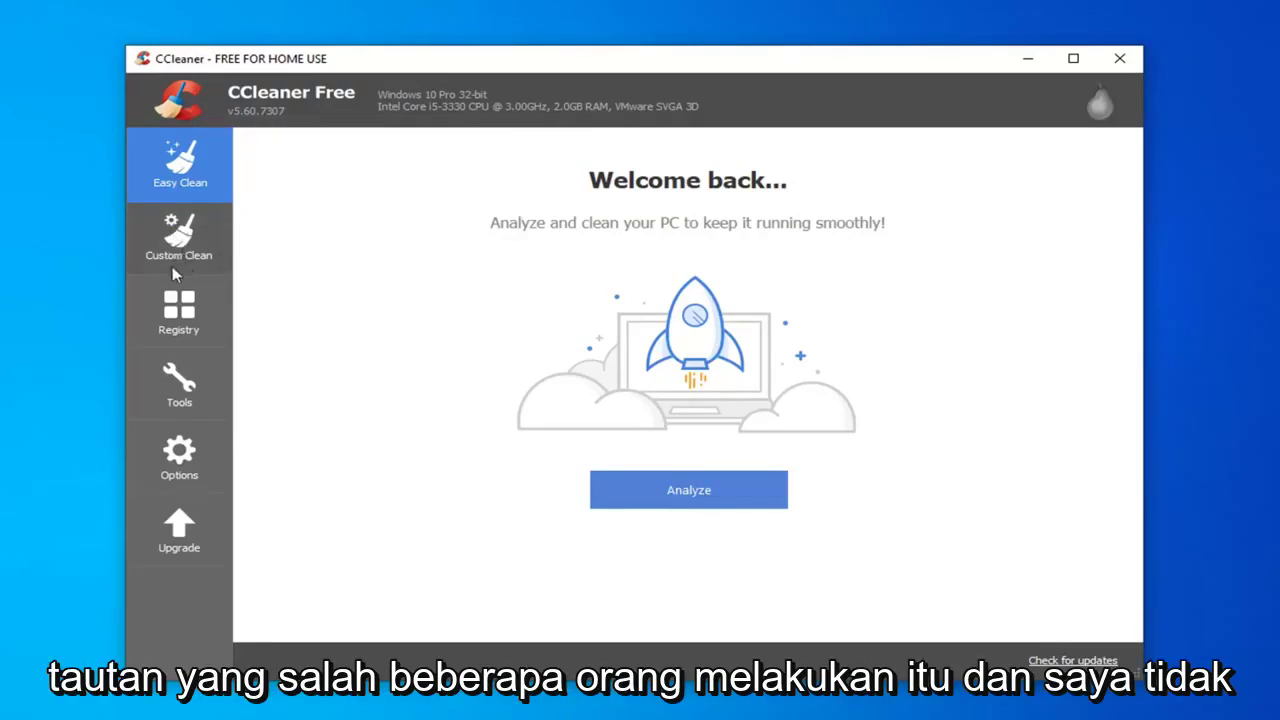
Step: Scan the registry for issues with all Registry Cleaner categories selected and look through the listed problems
{"action": "left_click", "coordinate": [170, 468]}
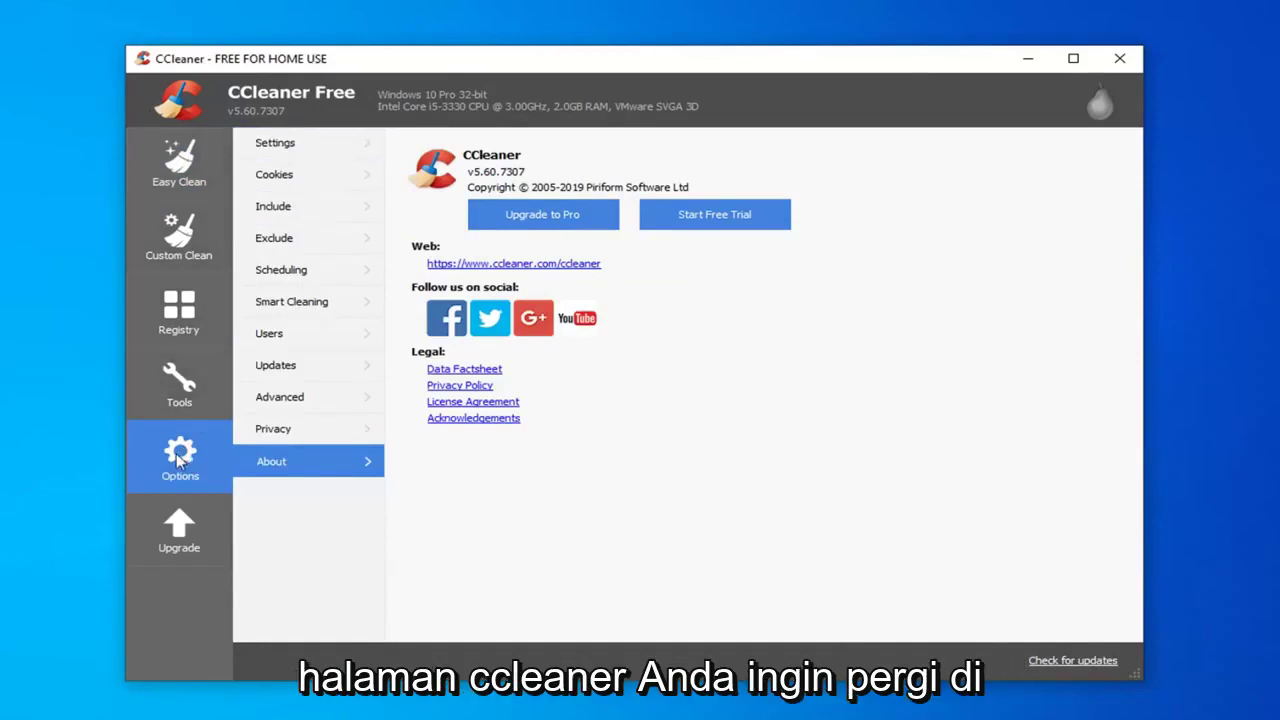
{"action": "left_click", "coordinate": [182, 315]}
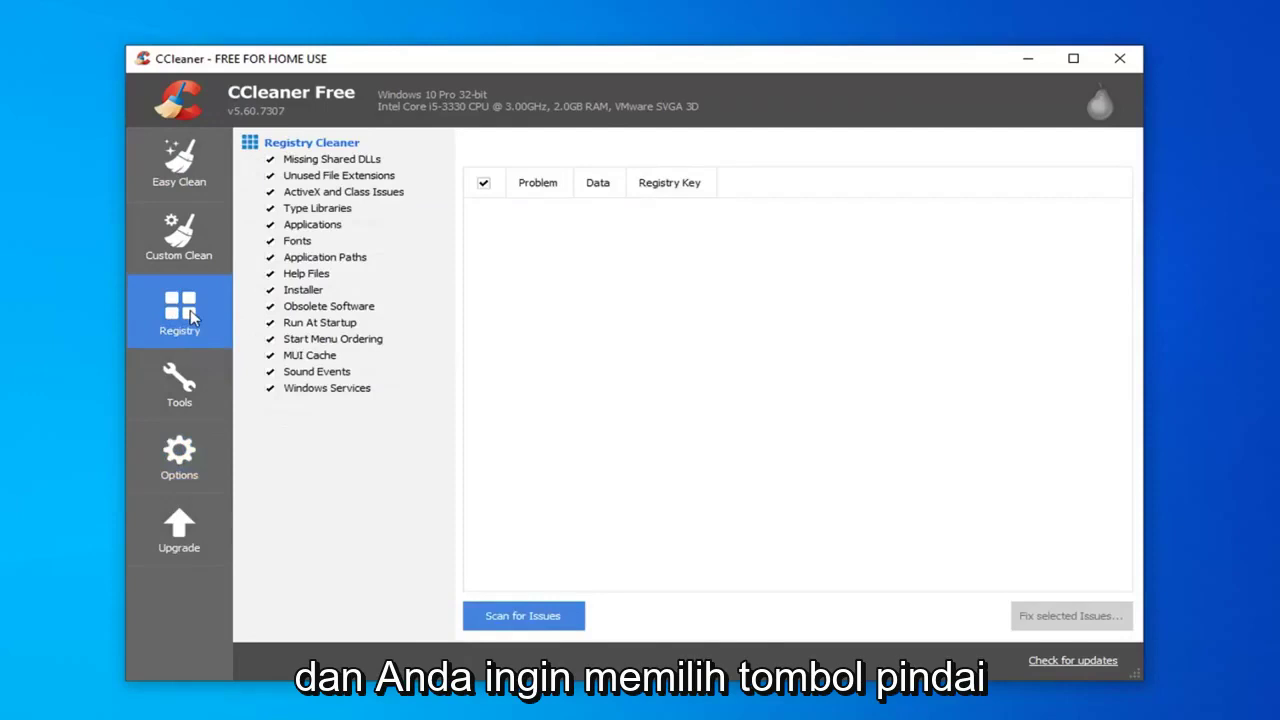
{"action": "left_click", "coordinate": [532, 620]}
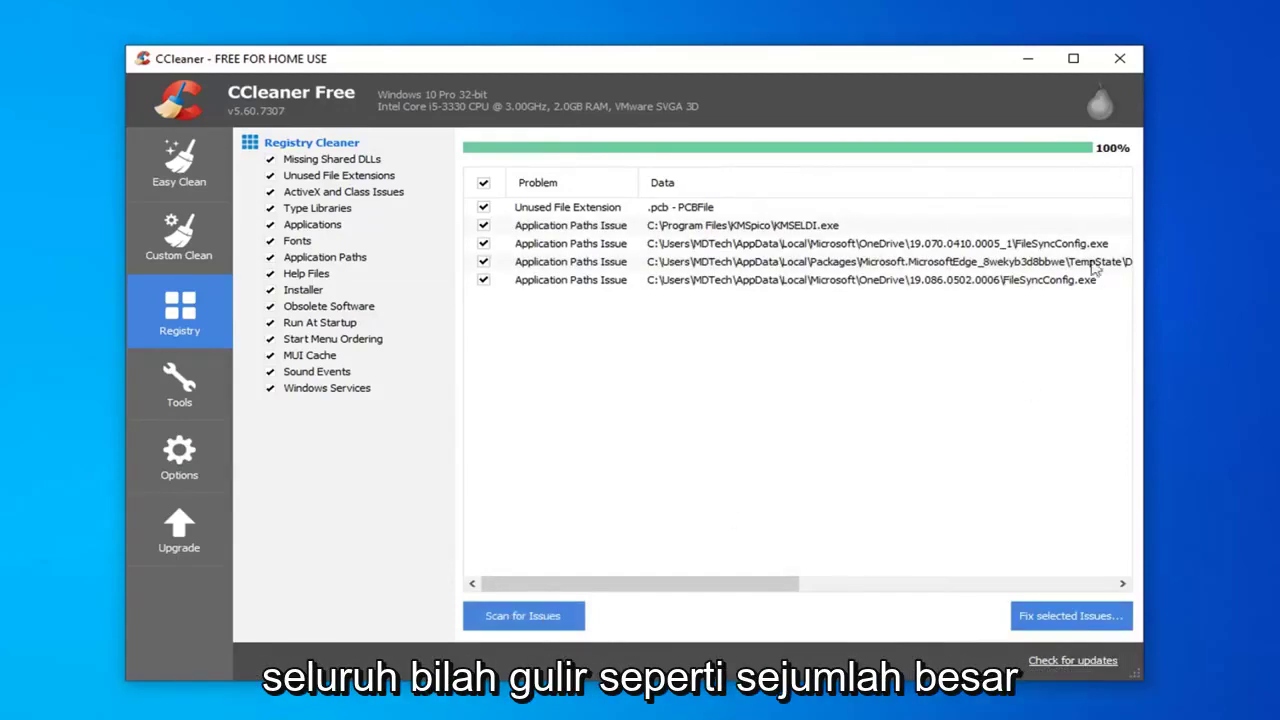
{"action": "scroll", "coordinate": [1090, 400], "scroll_direction": "right", "scroll_amount": 2}
{"action": "scroll", "coordinate": [1040, 437], "scroll_direction": "left", "scroll_amount": 2}
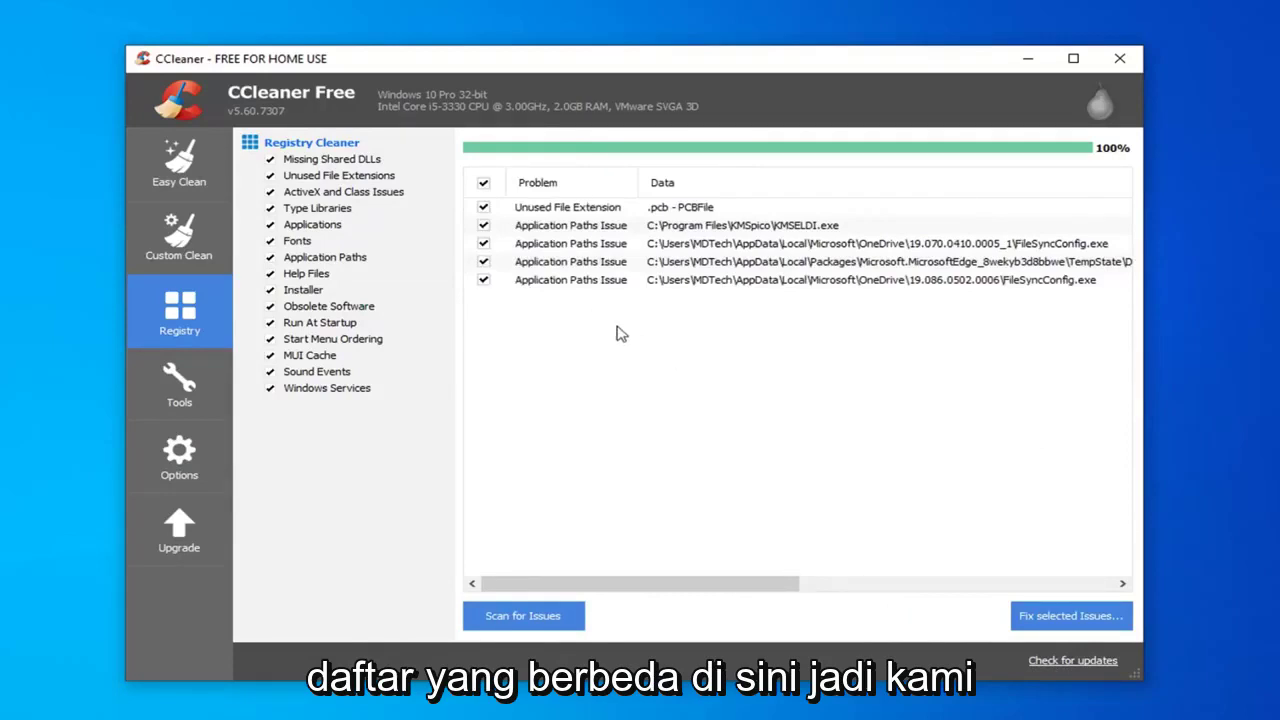
Step: Start fixing the selected registry issues and save a registry backup to the Desktop as 8.5.19
{"action": "left_click", "coordinate": [1065, 619]}
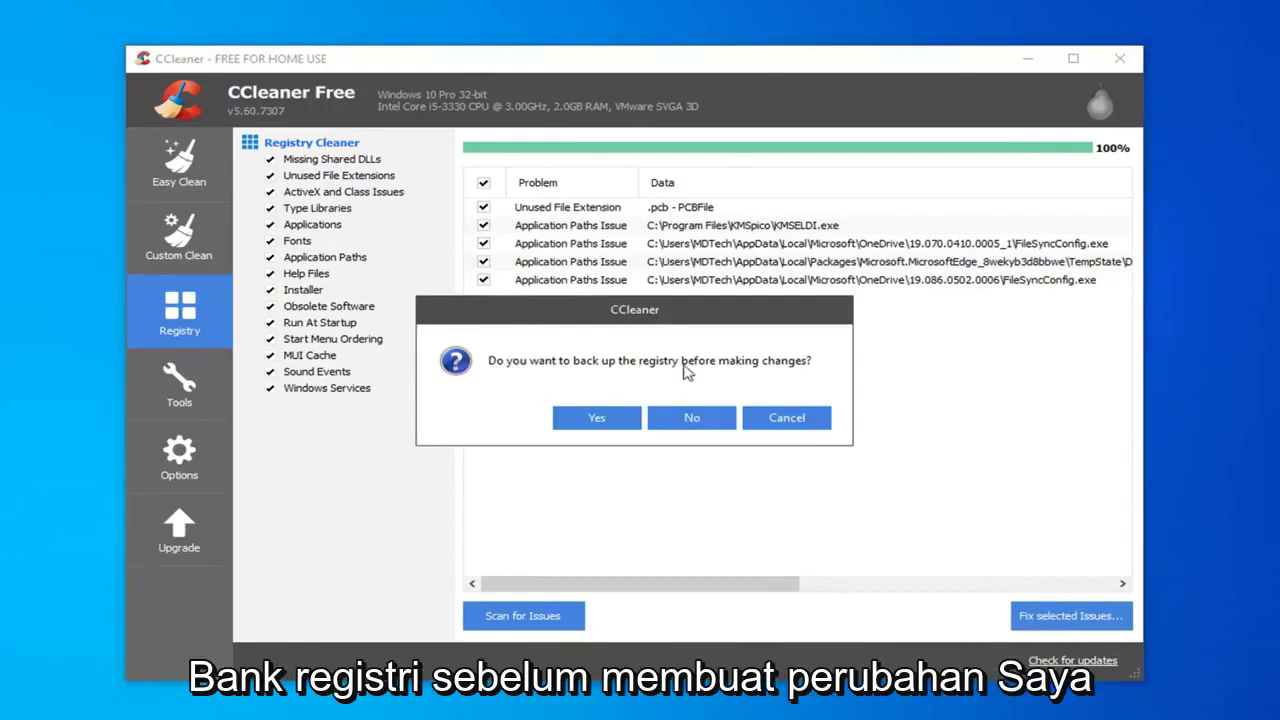
{"action": "left_click", "coordinate": [592, 420]}
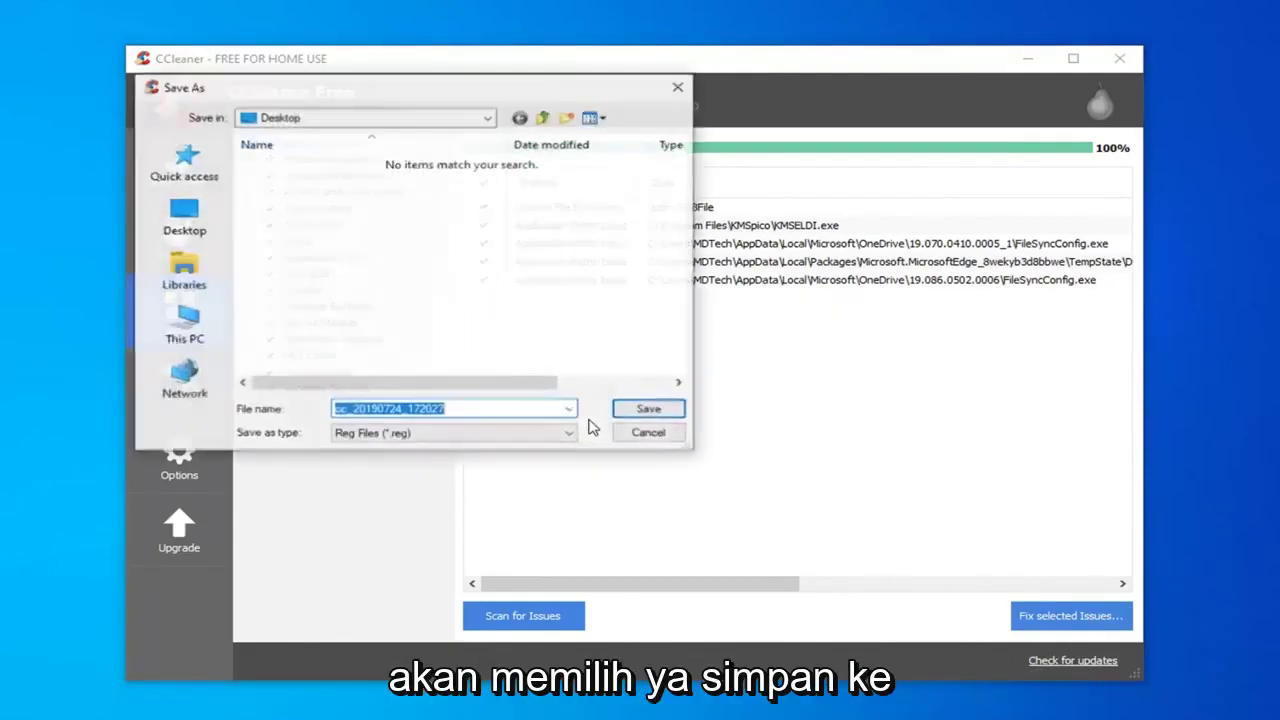
{"action": "left_click", "coordinate": [180, 214]}
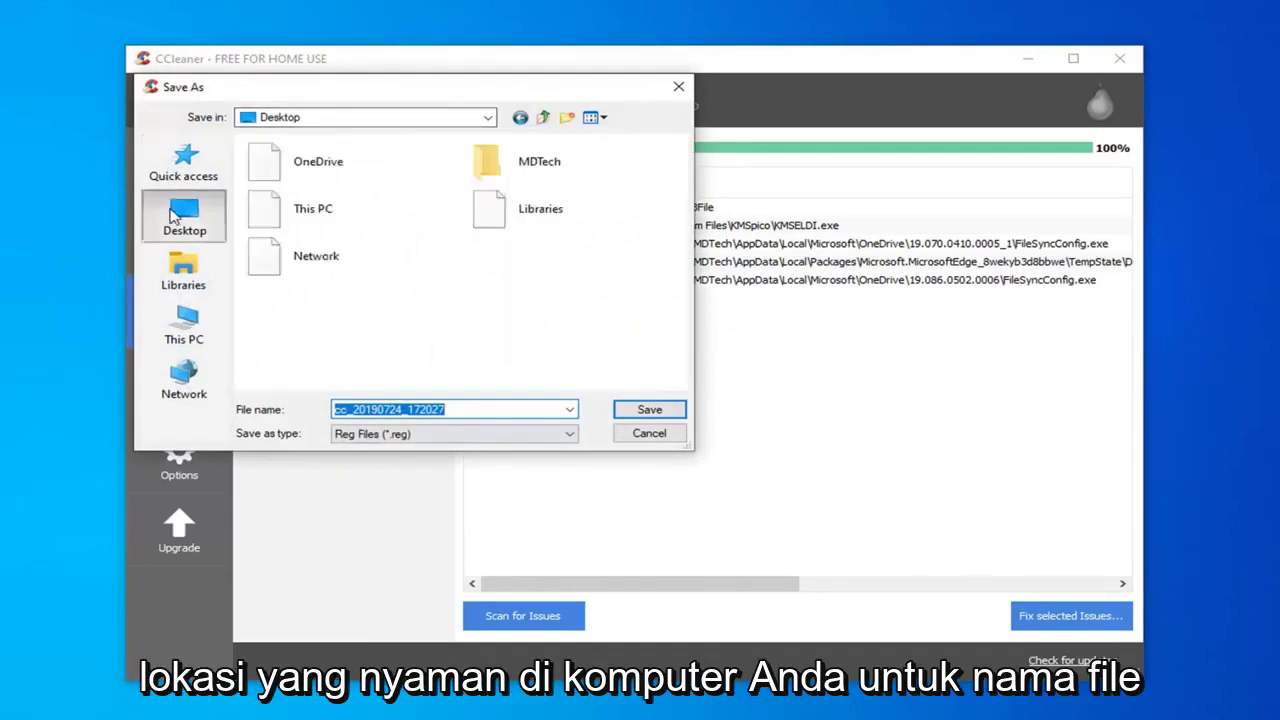
{"action": "left_click", "coordinate": [370, 409]}
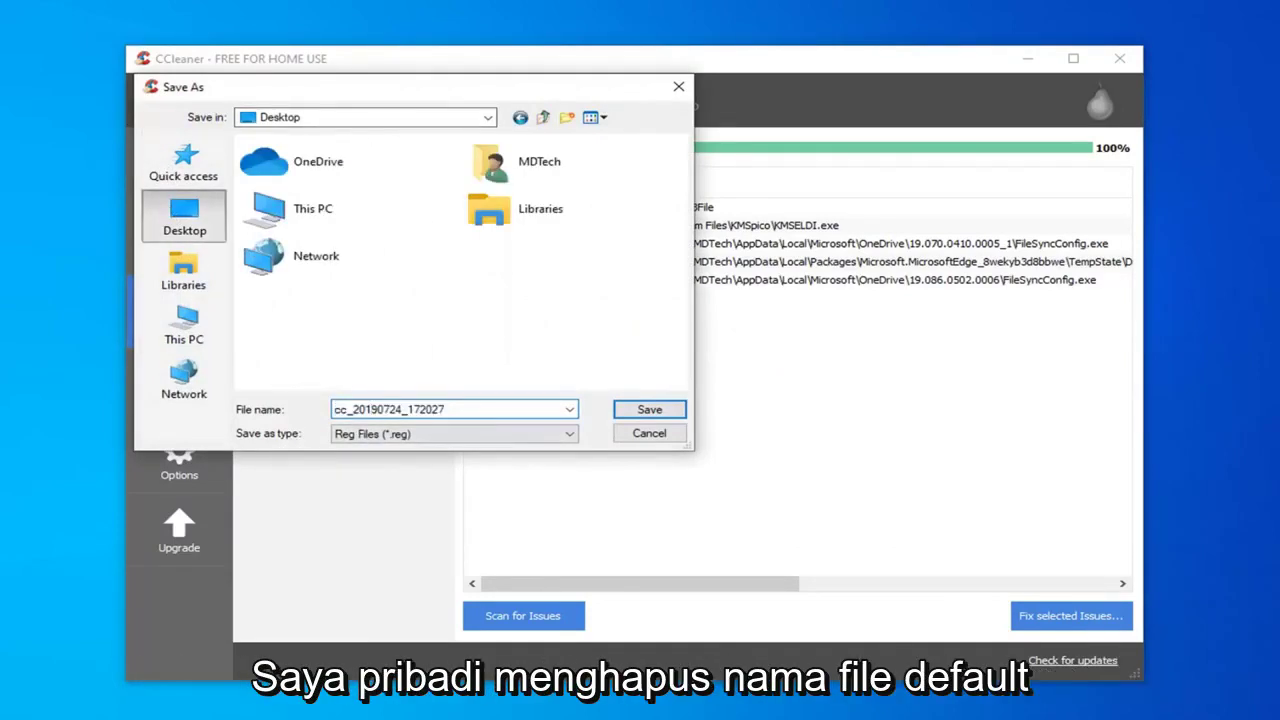
{"action": "double_click", "coordinate": [370, 409]}
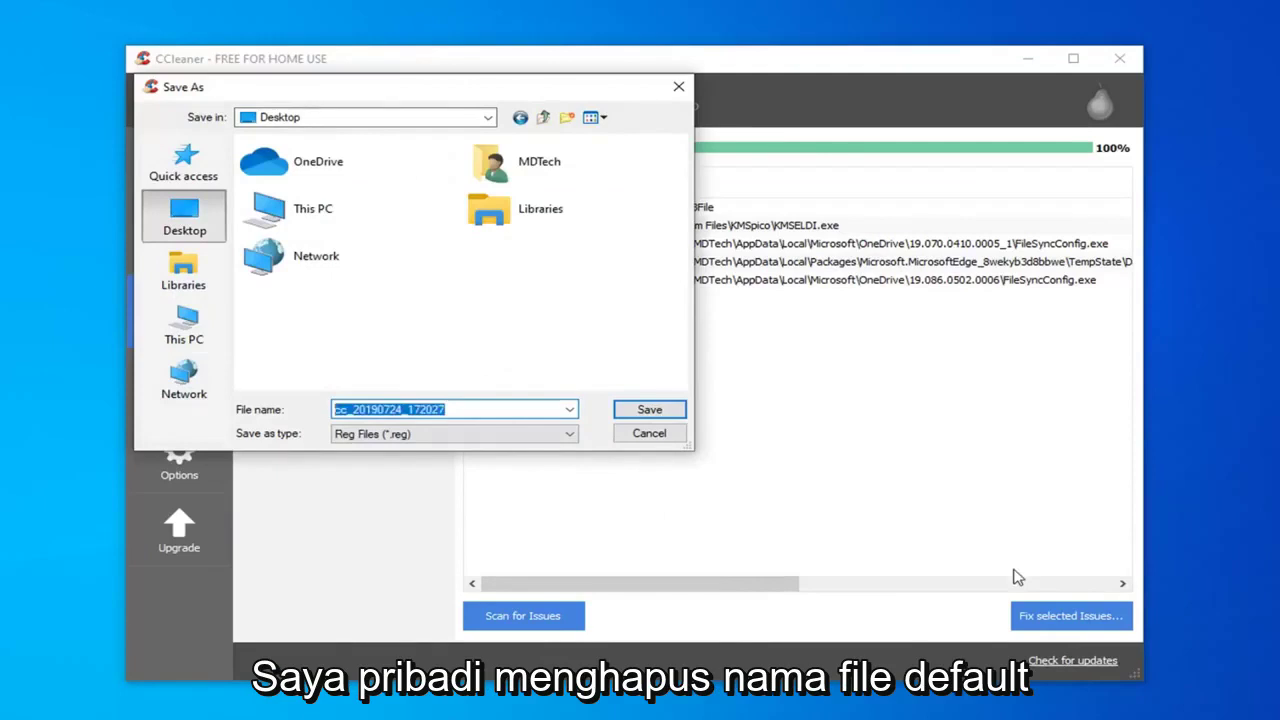
{"action": "type", "text": "\\"}
{"action": "key", "text": "BackSpace"}
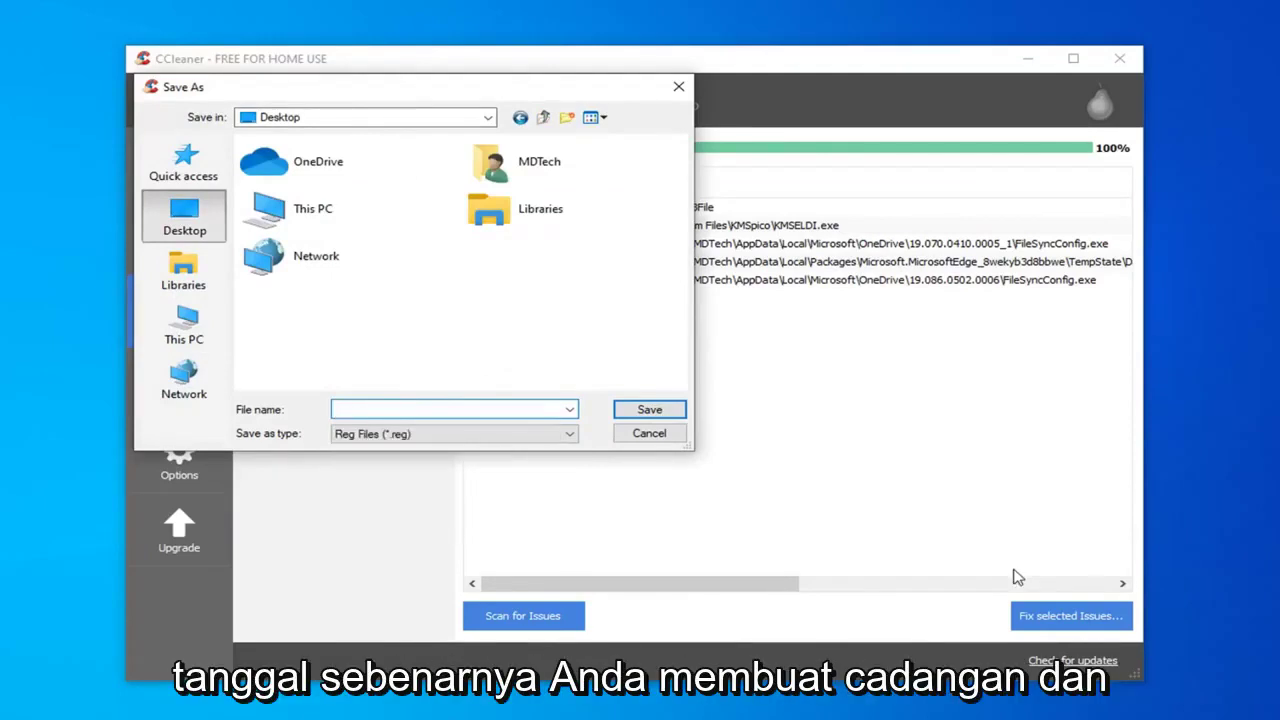
{"action": "type", "text": "7-8"}
{"action": "left_click", "coordinate": [649, 410]}
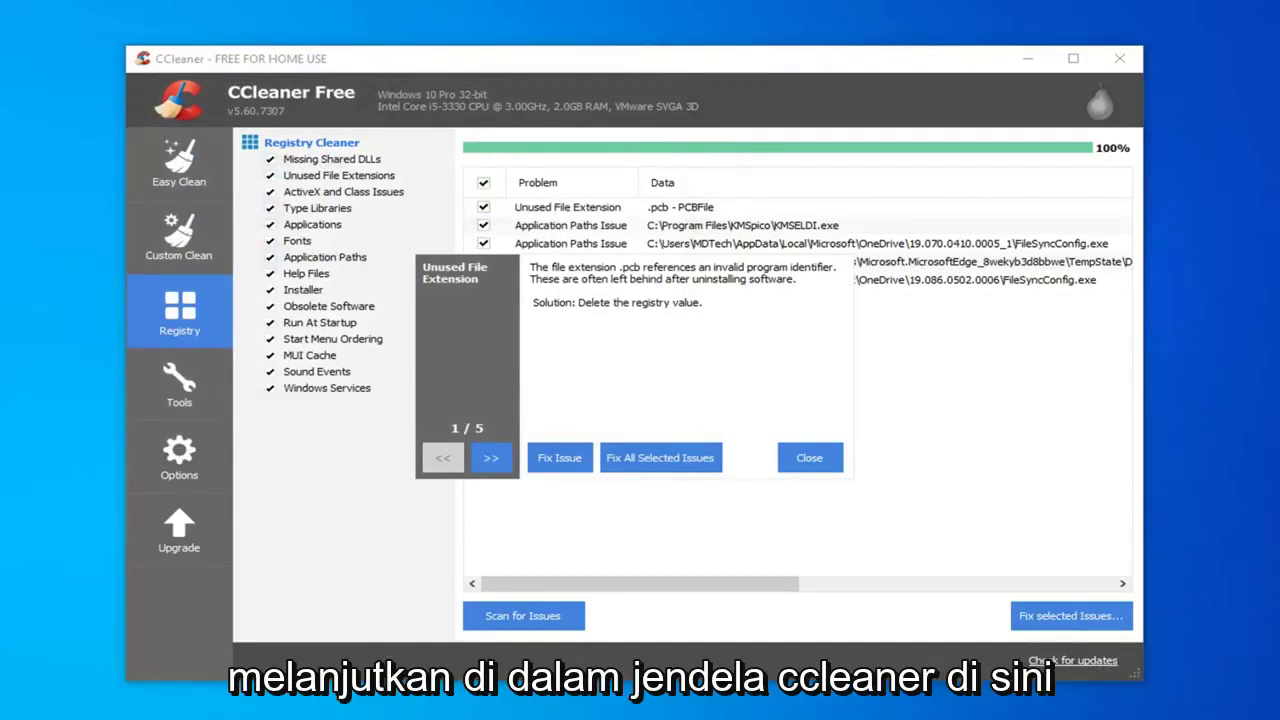
Step: Fix all selected registry issues, then close the issue dialog and CCleaner
{"action": "left_click", "coordinate": [652, 460]}
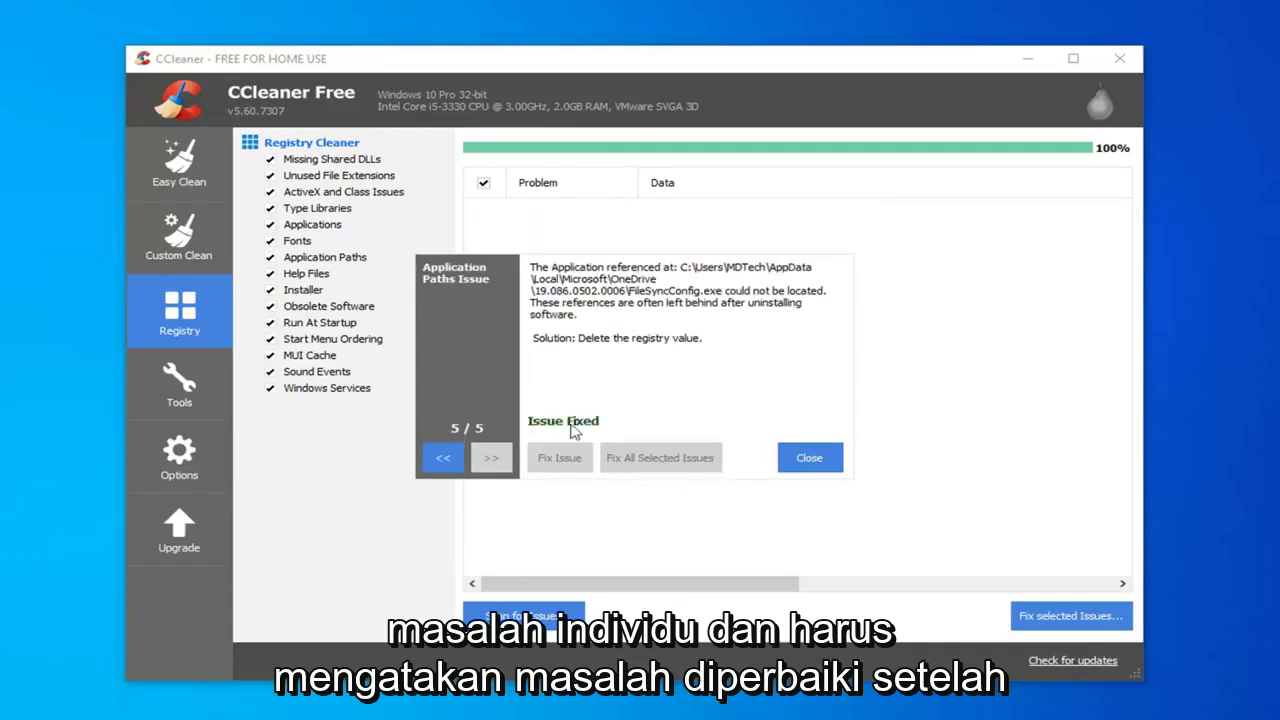
{"action": "left_click", "coordinate": [806, 459]}
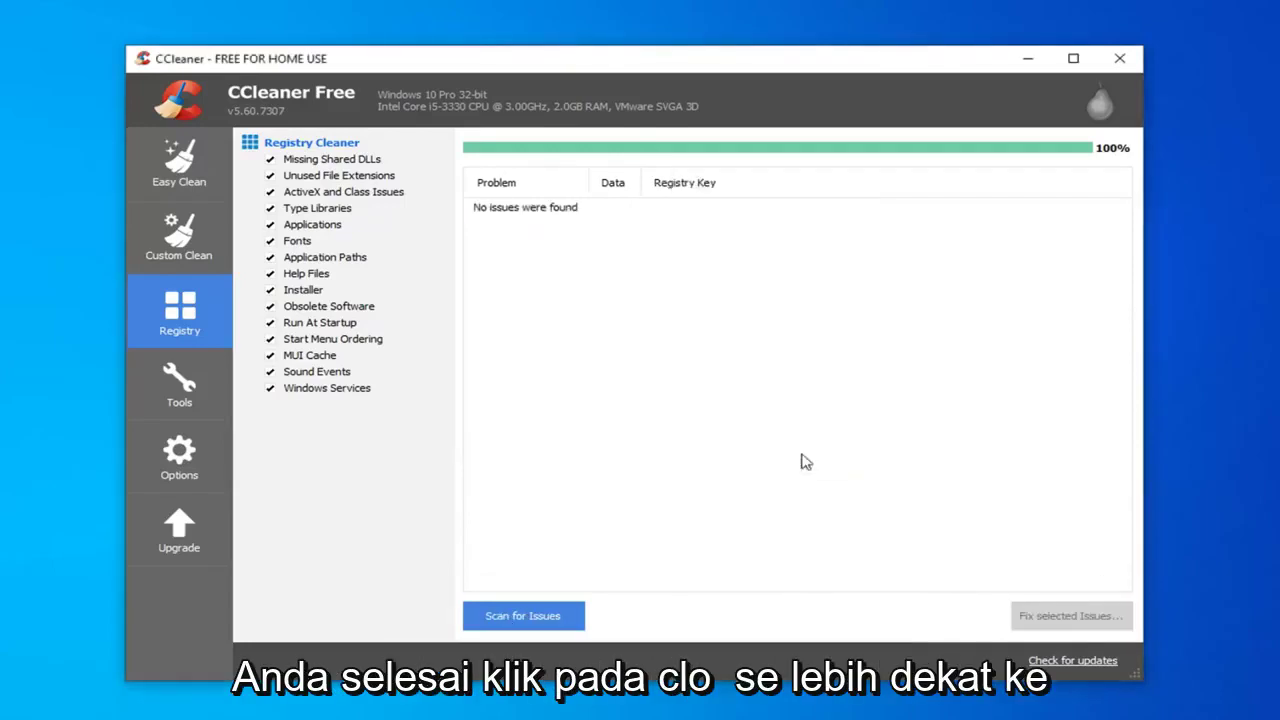
{"action": "left_click", "coordinate": [1123, 52]}
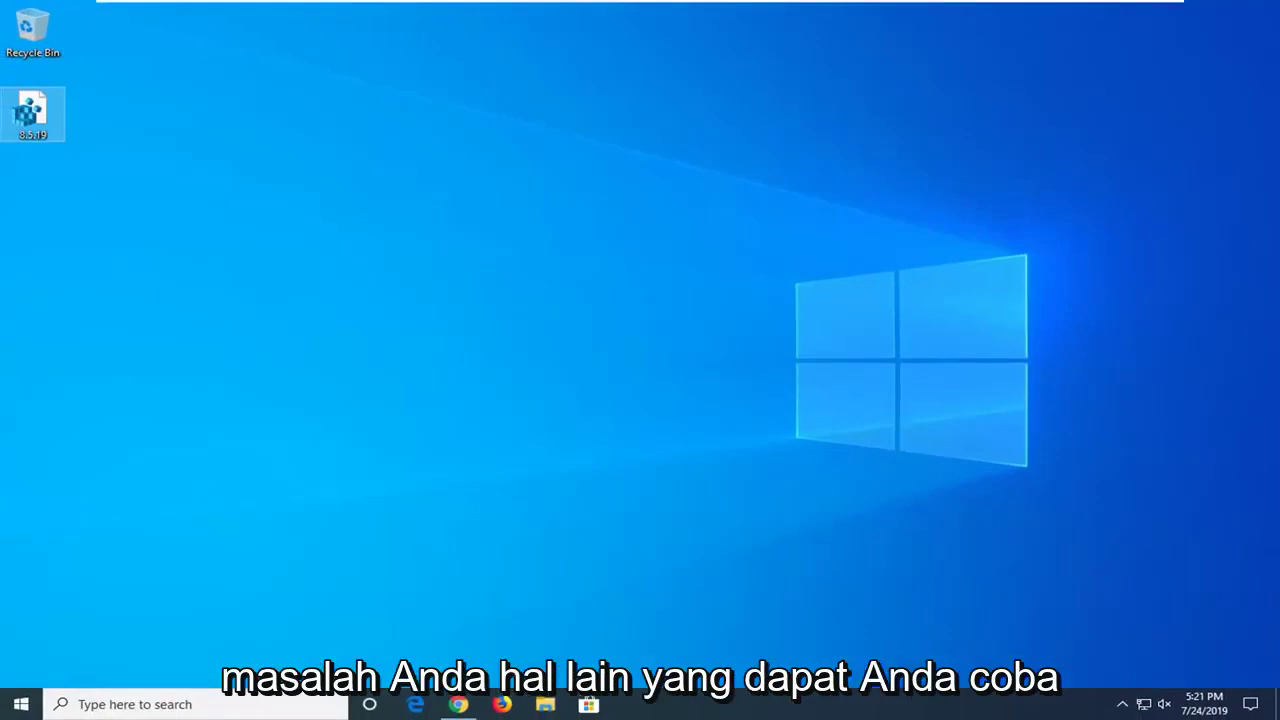
Step: Search Windows for "disk cleanup" and open the Disk Cleanup utility for drive C:
{"action": "left_click", "coordinate": [18, 705]}
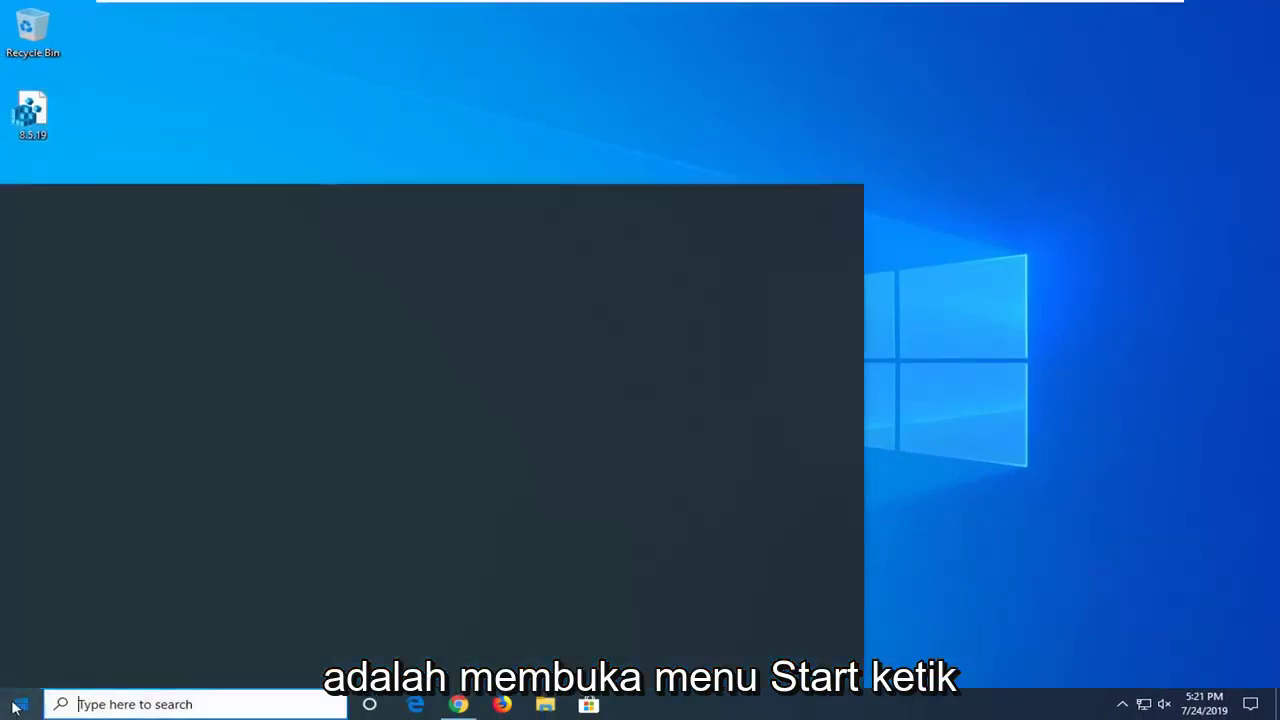
{"action": "type", "text": "disk "}
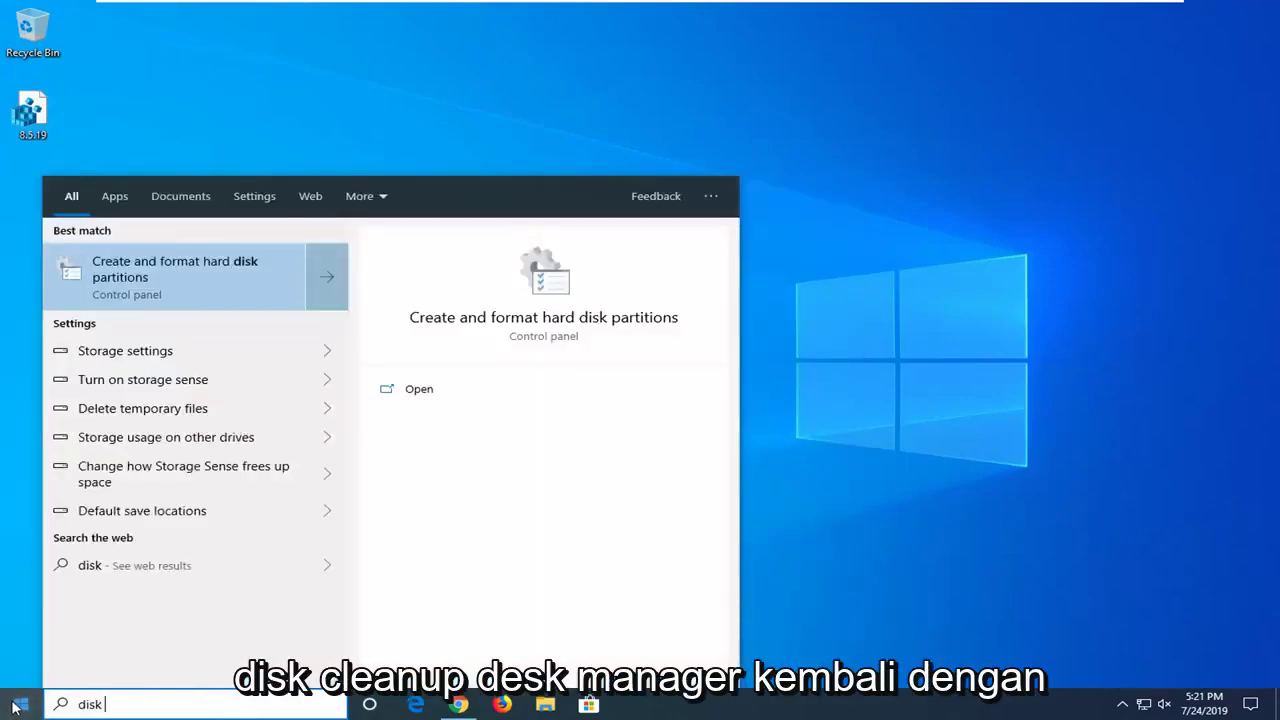
{"action": "type", "text": "cleanup"}
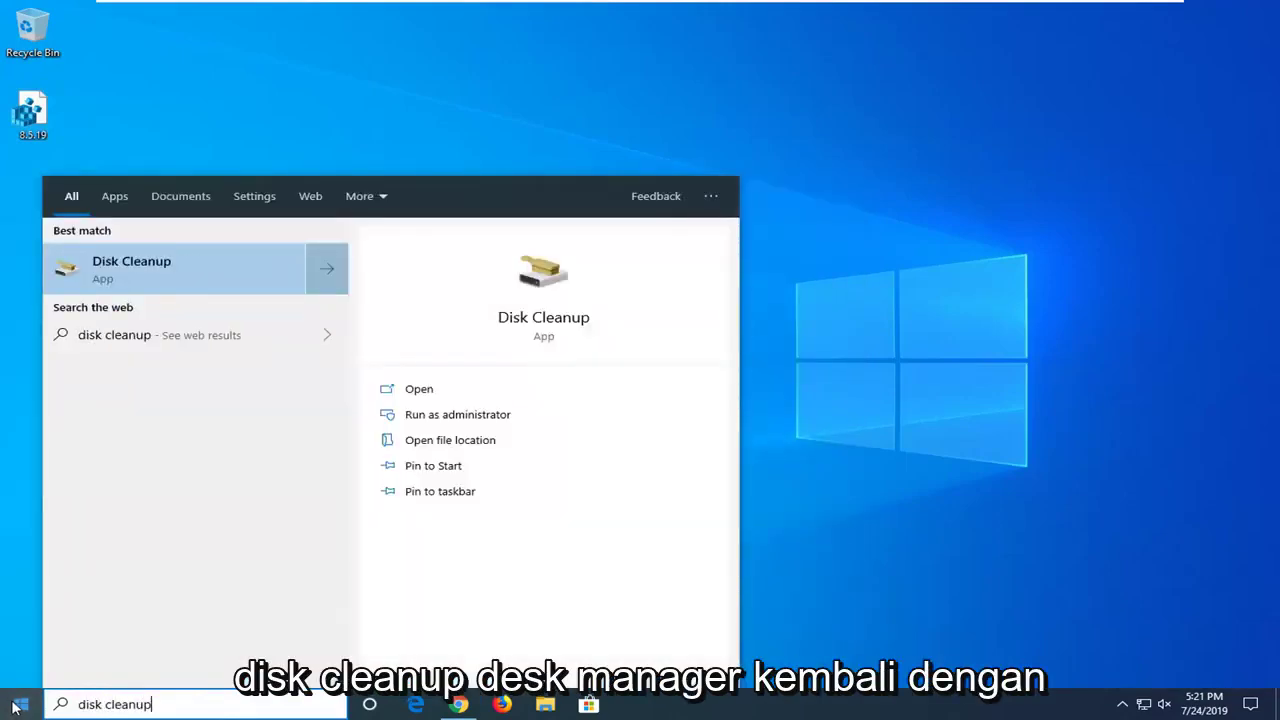
{"action": "left_click", "coordinate": [137, 262]}
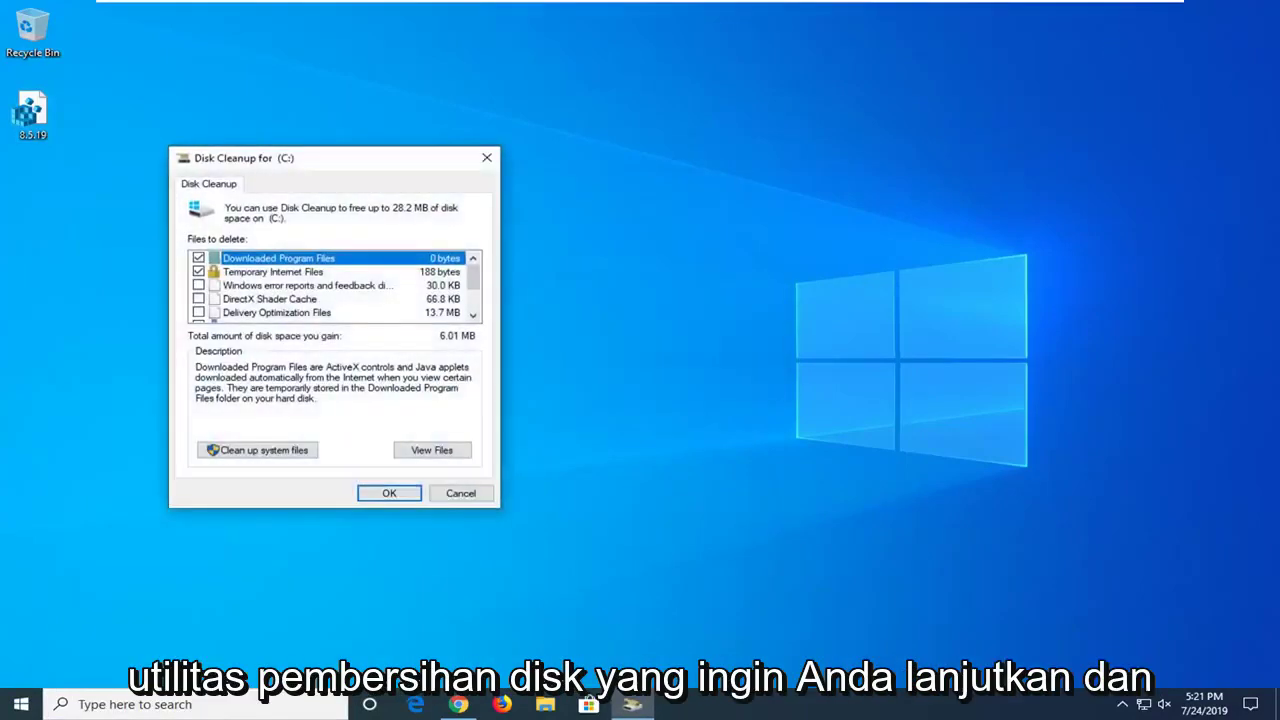
{"action": "left_click_drag", "start_coordinate": [370, 158], "coordinate": [664, 139]}
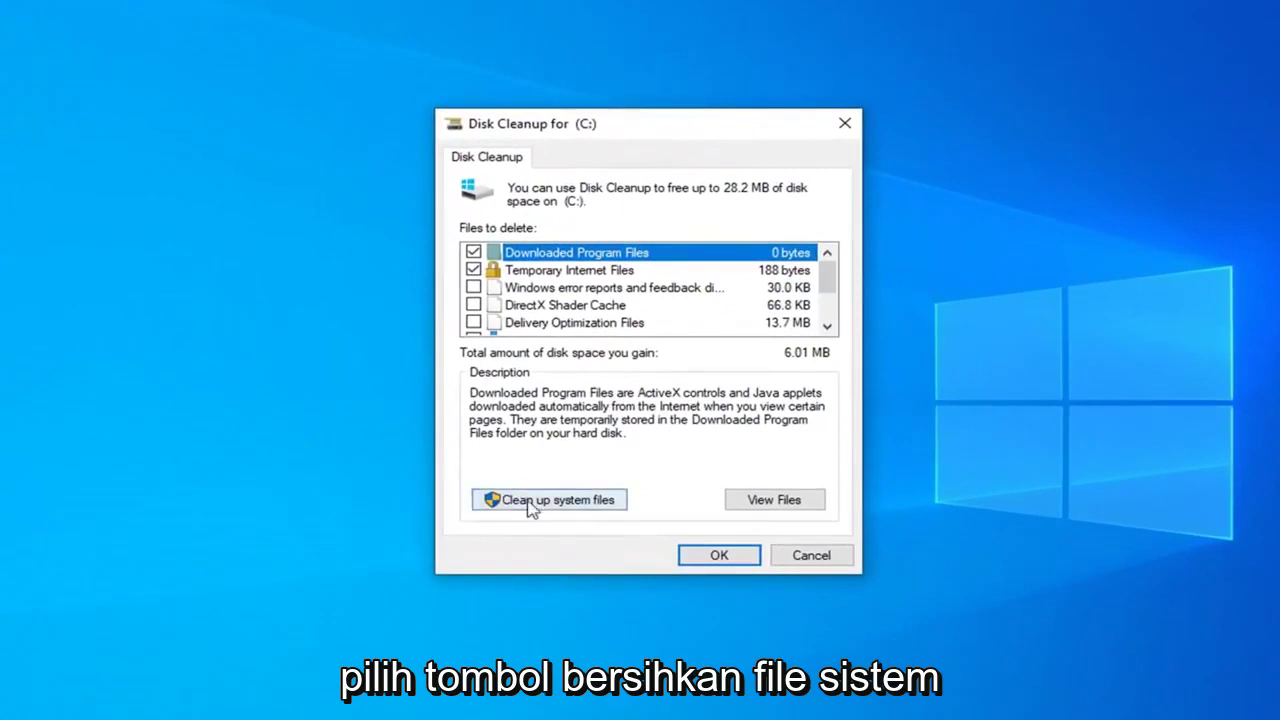
Step: Include system files in the drive C: cleanup and permanently delete the files selected by default
{"action": "left_click", "coordinate": [531, 500]}
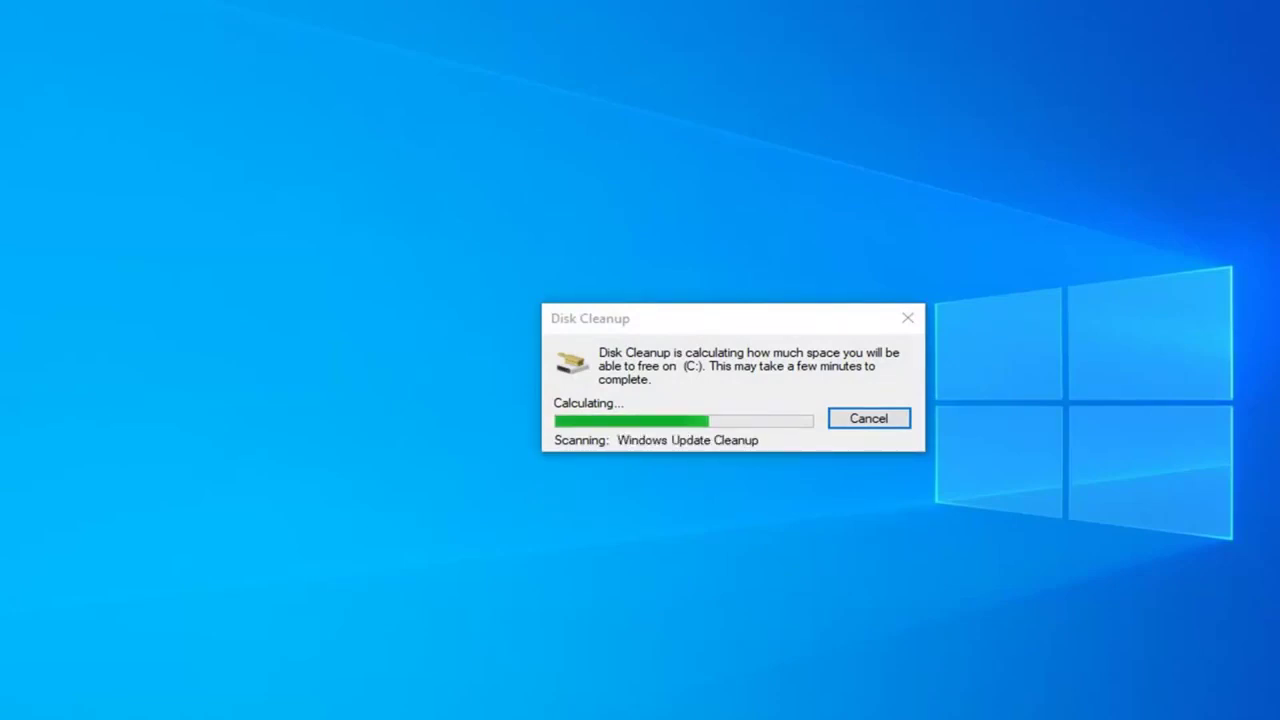
{"action": "left_click_drag", "start_coordinate": [394, 171], "coordinate": [614, 123]}
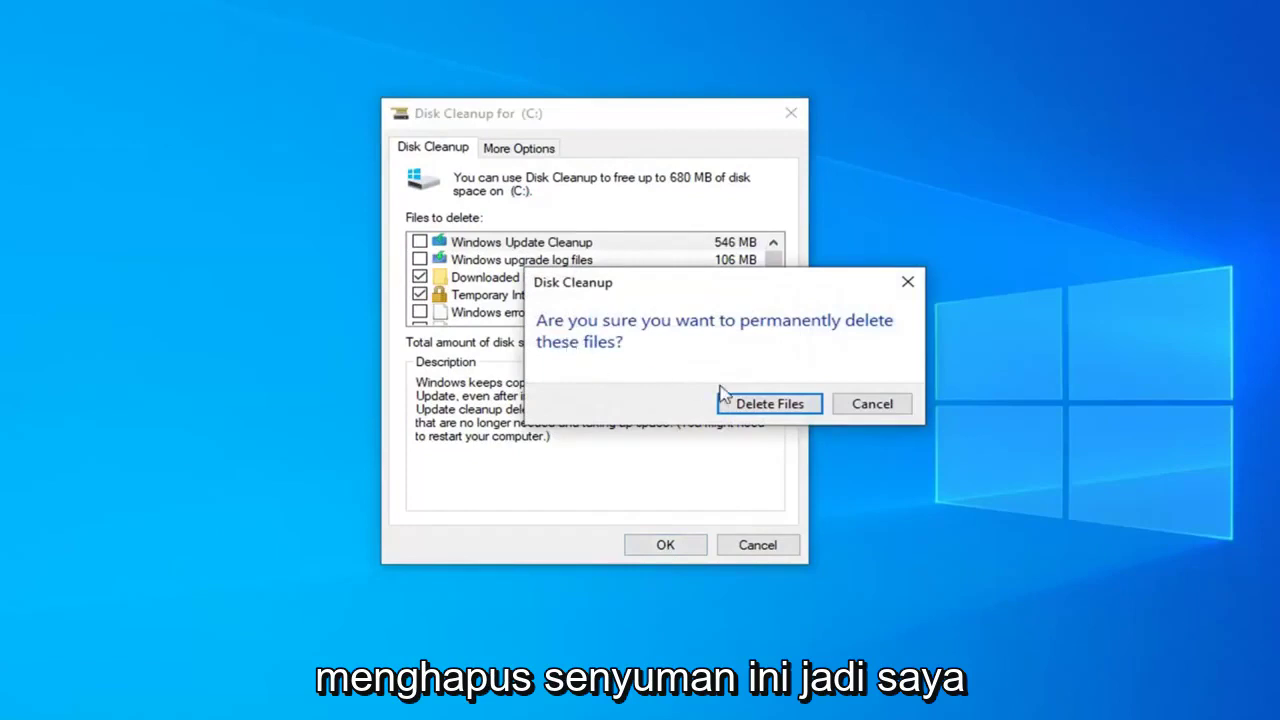
{"action": "left_click", "coordinate": [760, 405]}
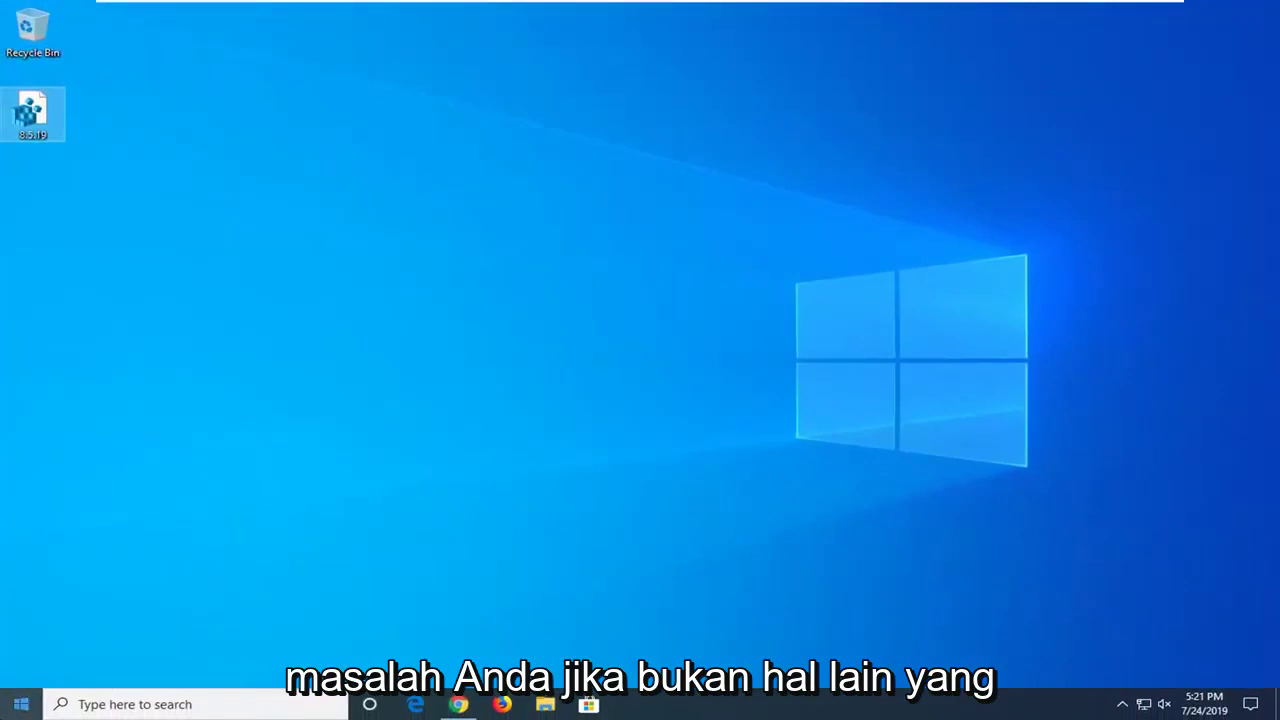
Step: Search Windows for "cmd" and run Command Prompt as administrator, allowing it to make changes to the device
{"action": "left_click", "coordinate": [20, 704]}
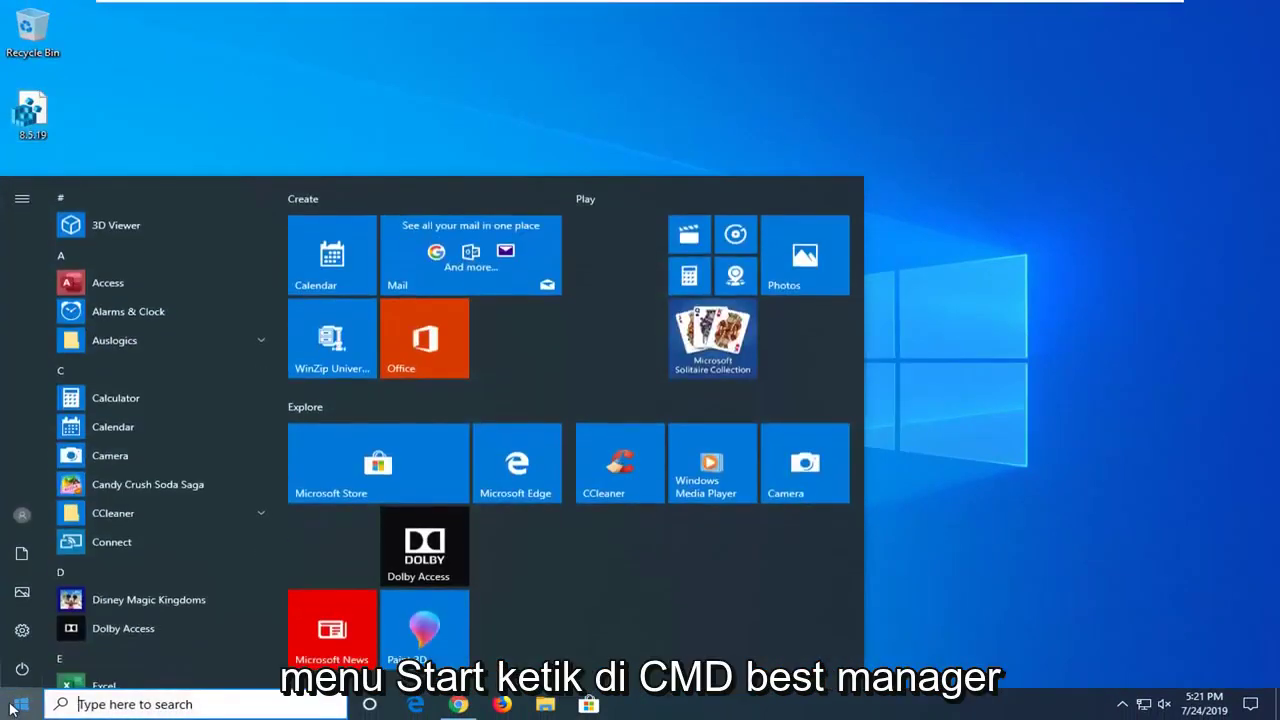
{"action": "type", "text": "cmd"}
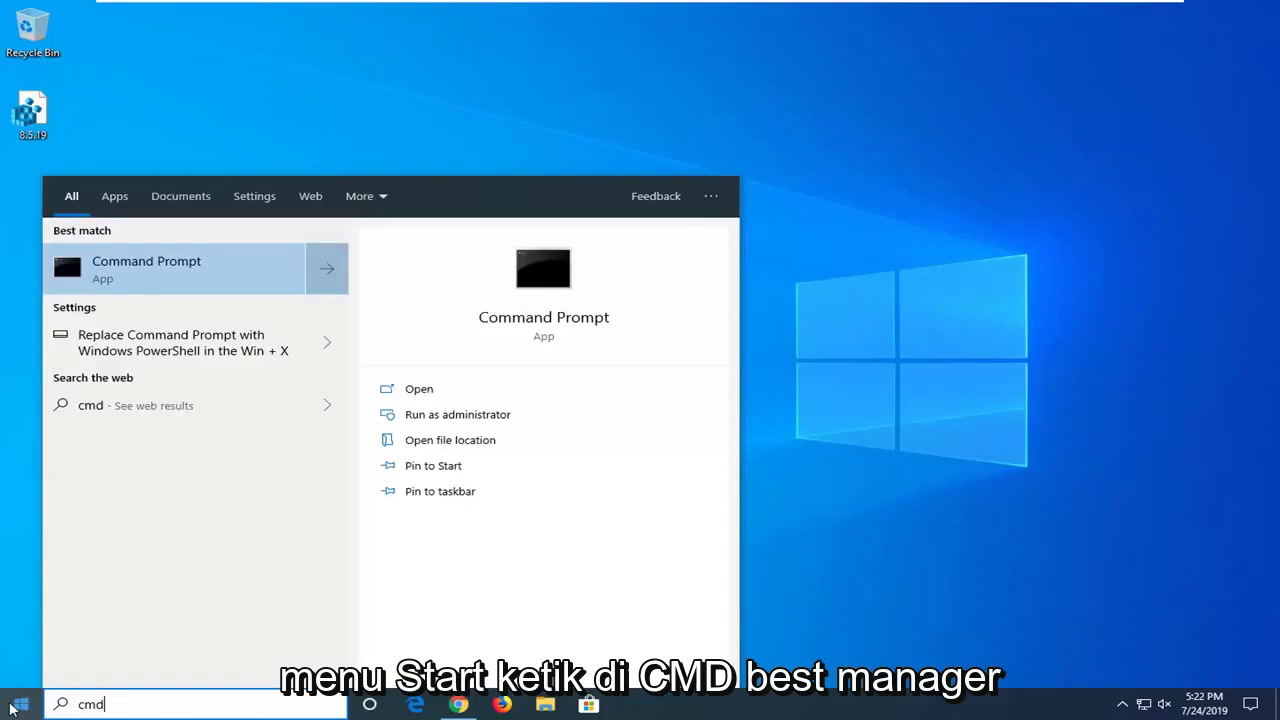
{"action": "right_click", "coordinate": [142, 283]}
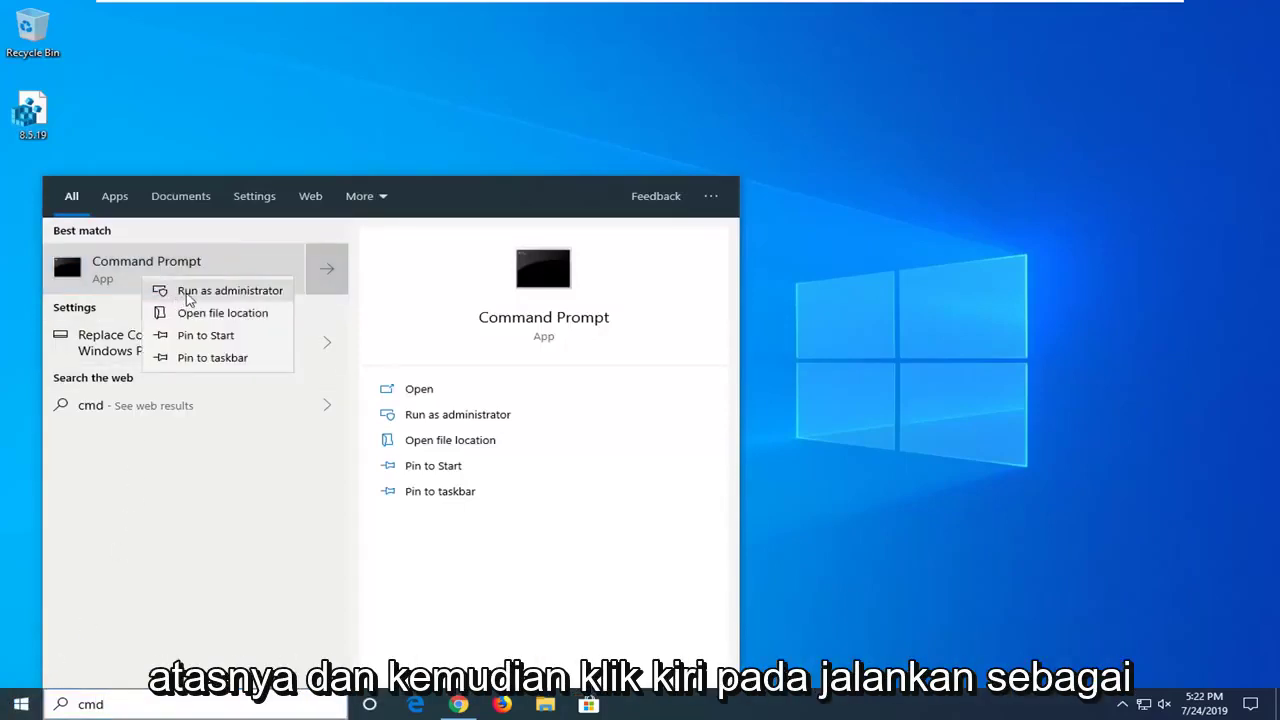
{"action": "left_click", "coordinate": [188, 297]}
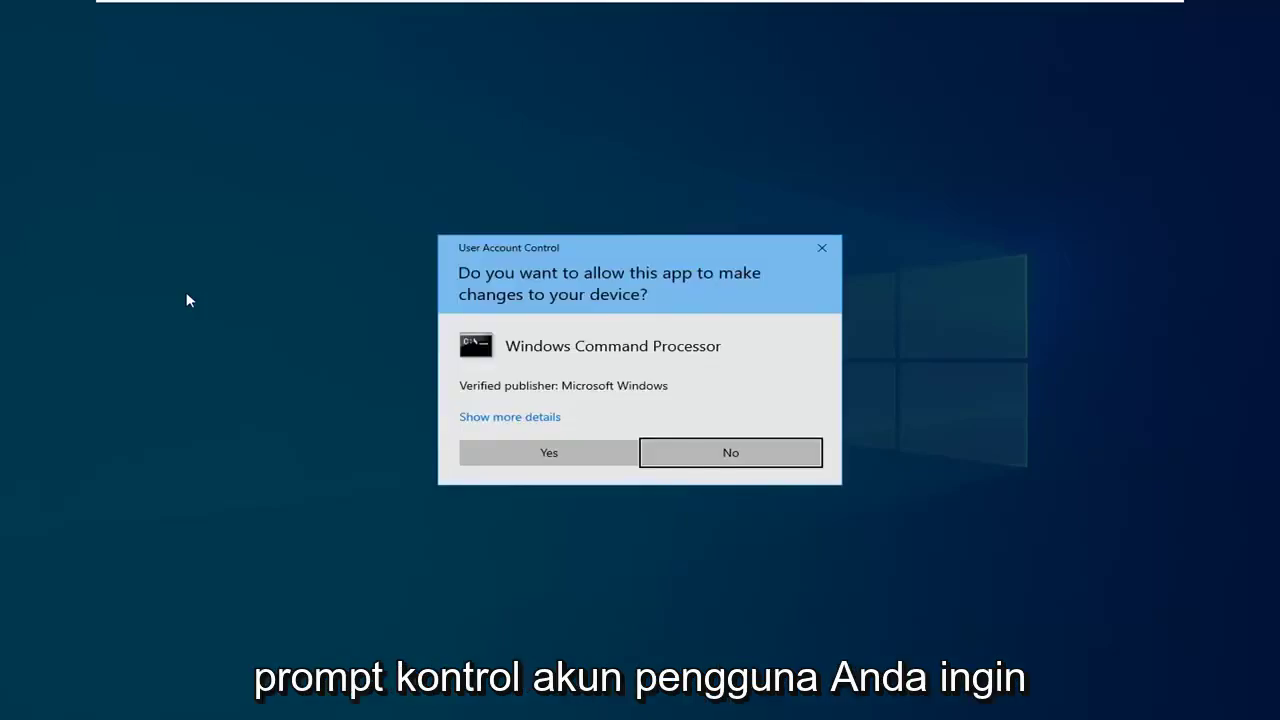
{"action": "left_click", "coordinate": [509, 456]}
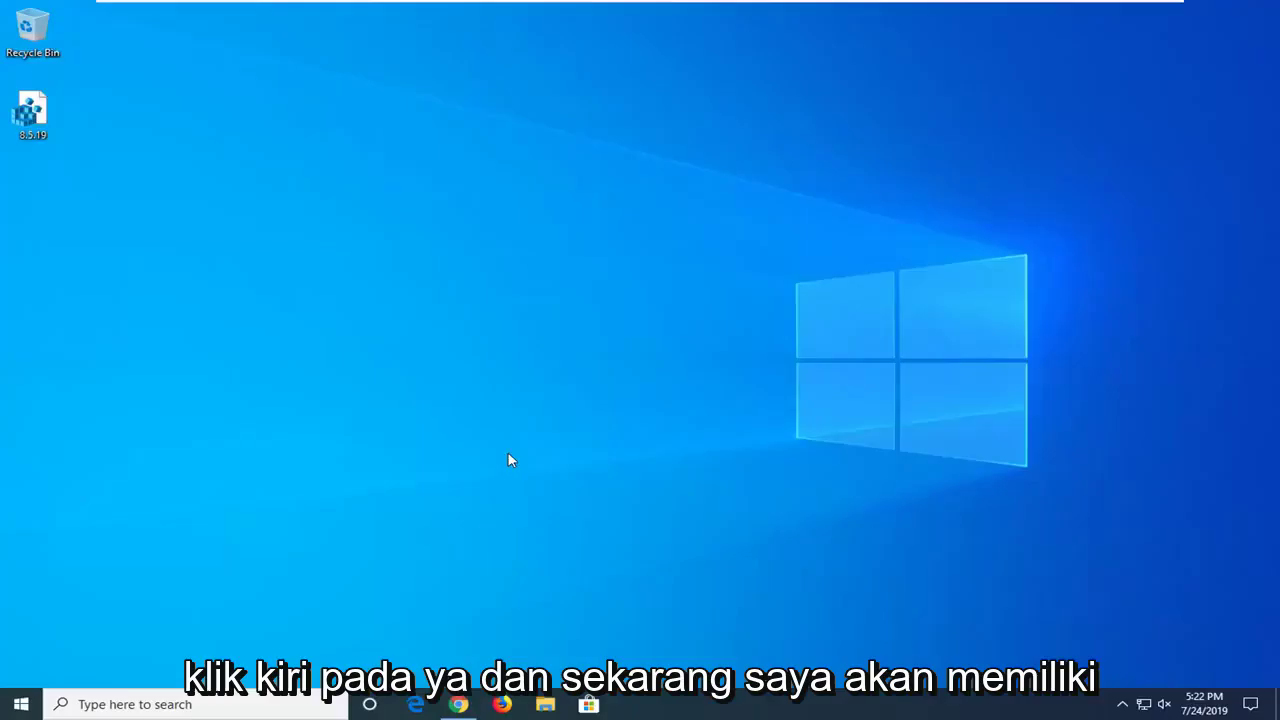
{"action": "left_click_drag", "start_coordinate": [524, 33], "coordinate": [673, 118]}
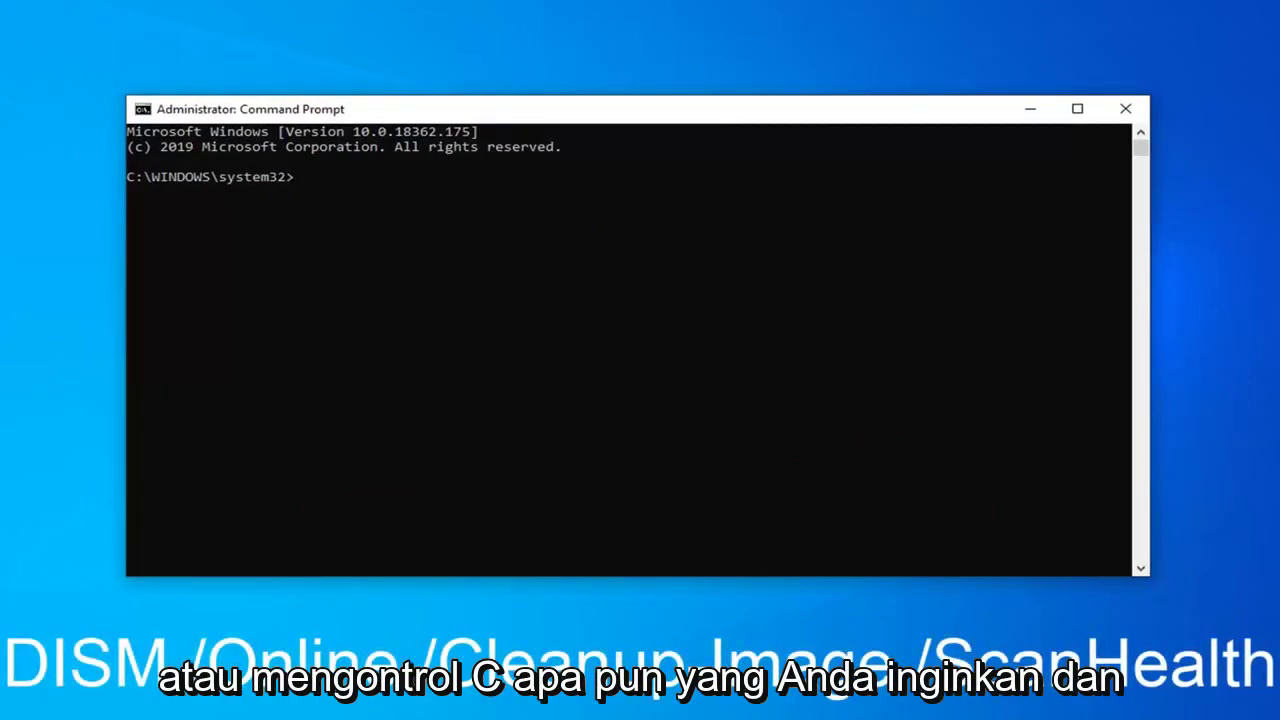
Step: Paste and run the command DISM /Online /Cleanup-Image /ScanHealth, then close Command Prompt
{"action": "right_click", "coordinate": [566, 113]}
{"action": "left_click", "coordinate": [605, 252]}
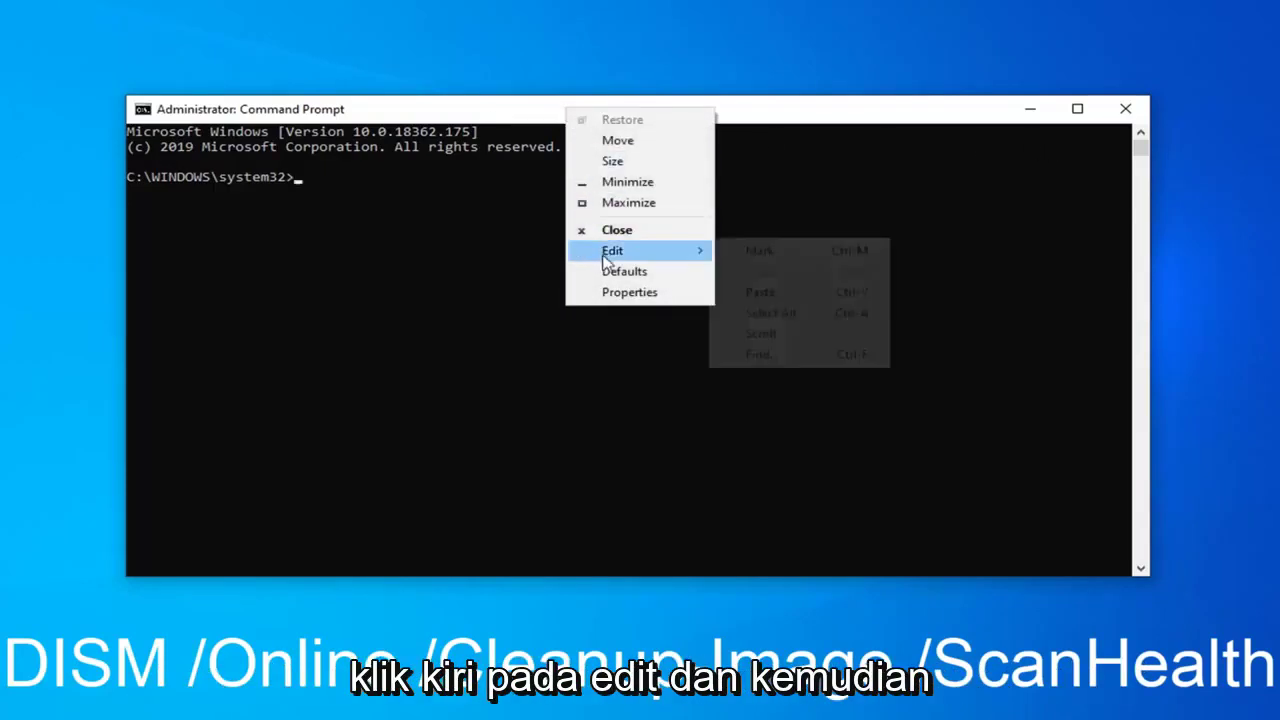
{"action": "left_click", "coordinate": [759, 291]}
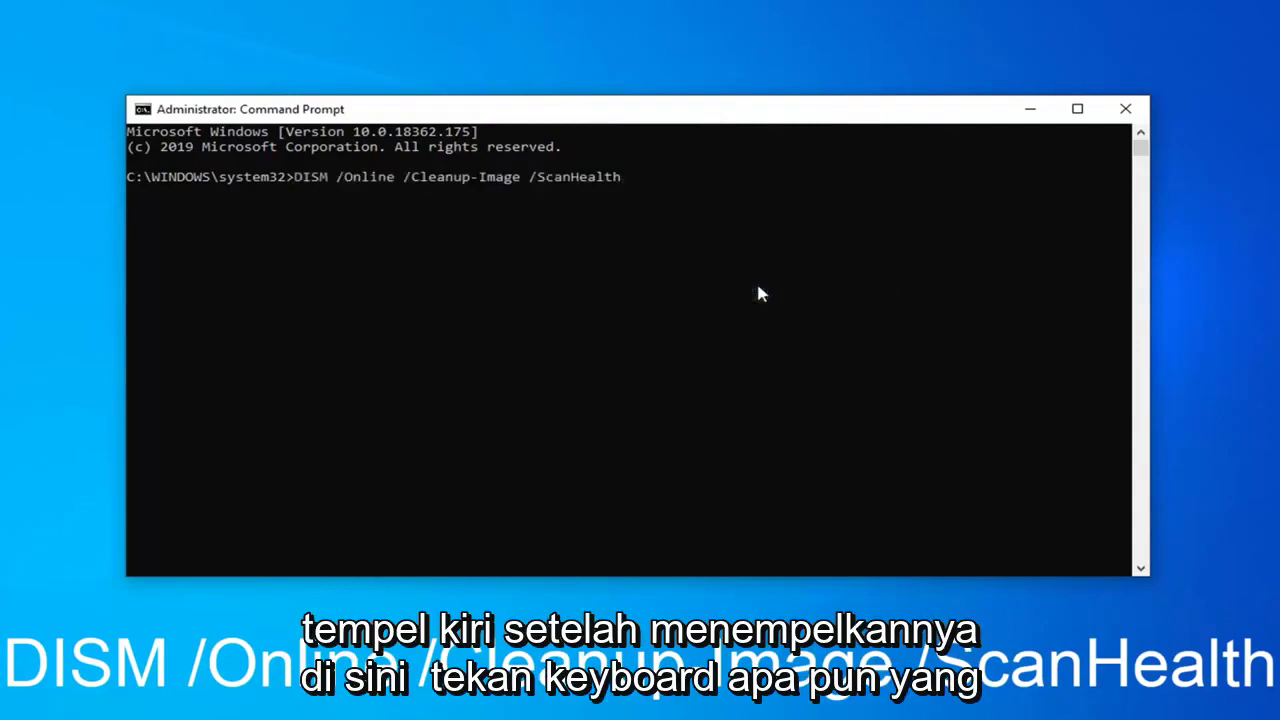
{"action": "key", "text": "Return"}
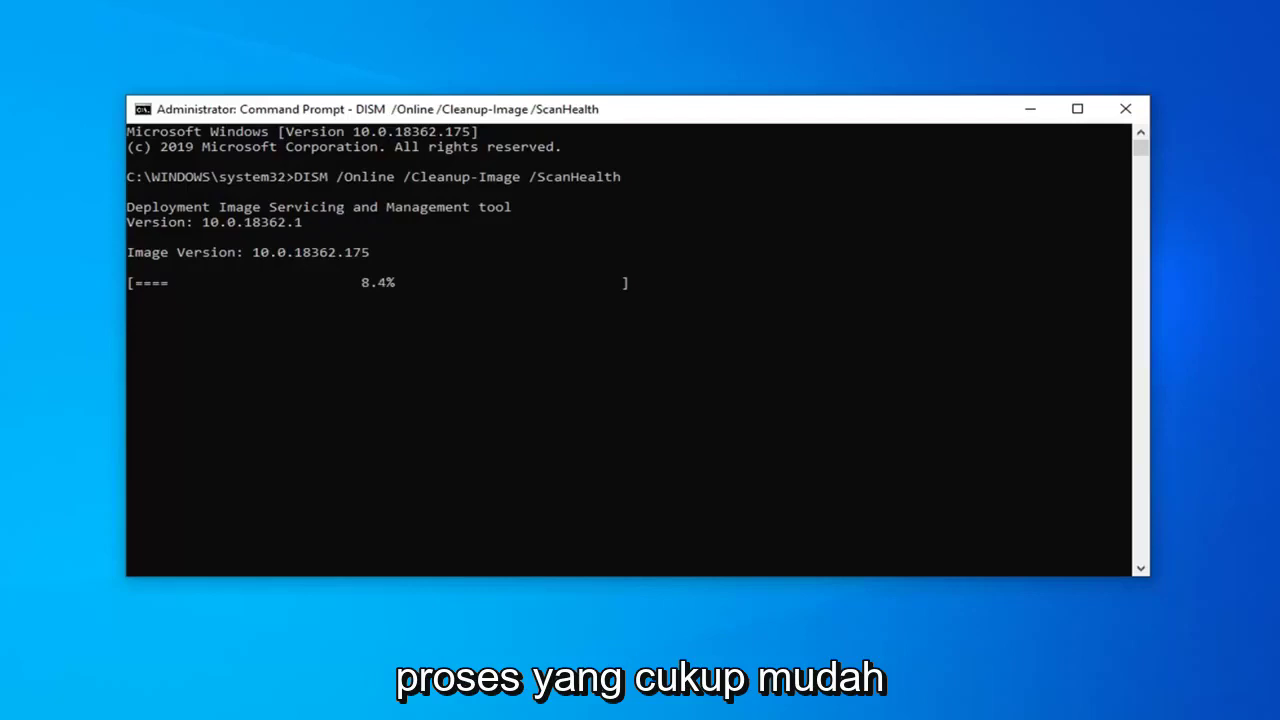
{"action": "left_click", "coordinate": [1126, 109]}
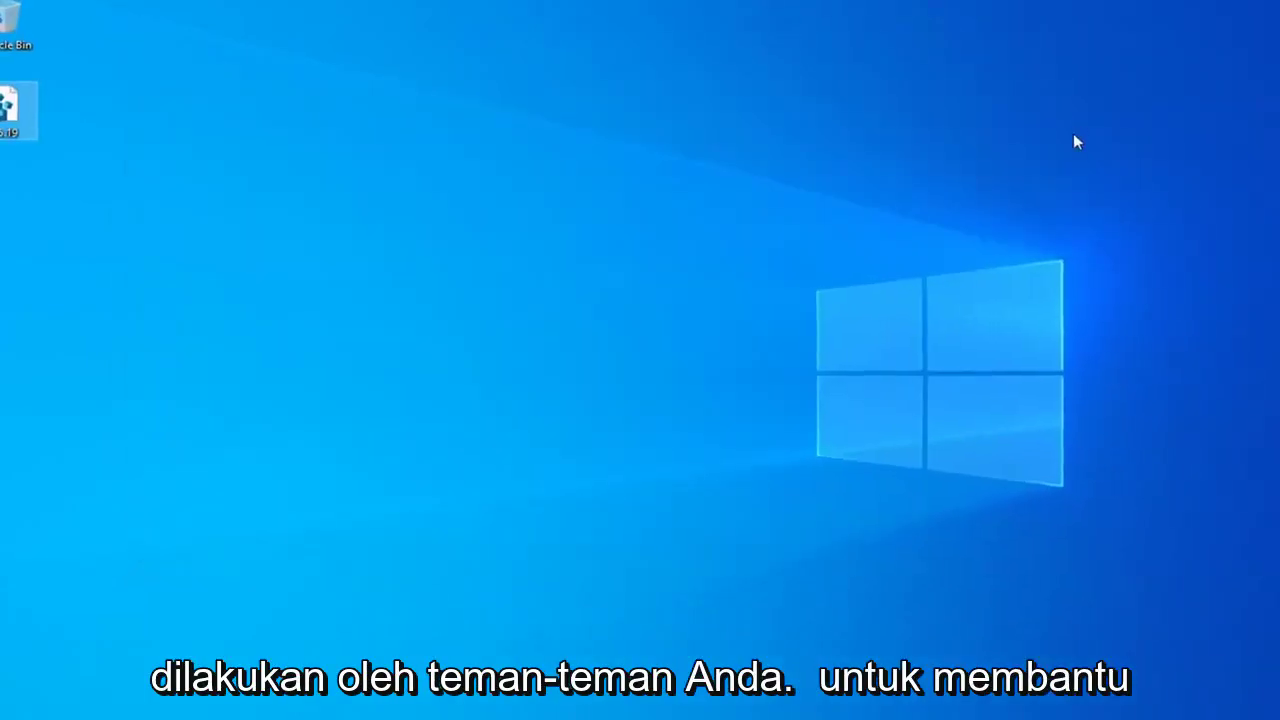